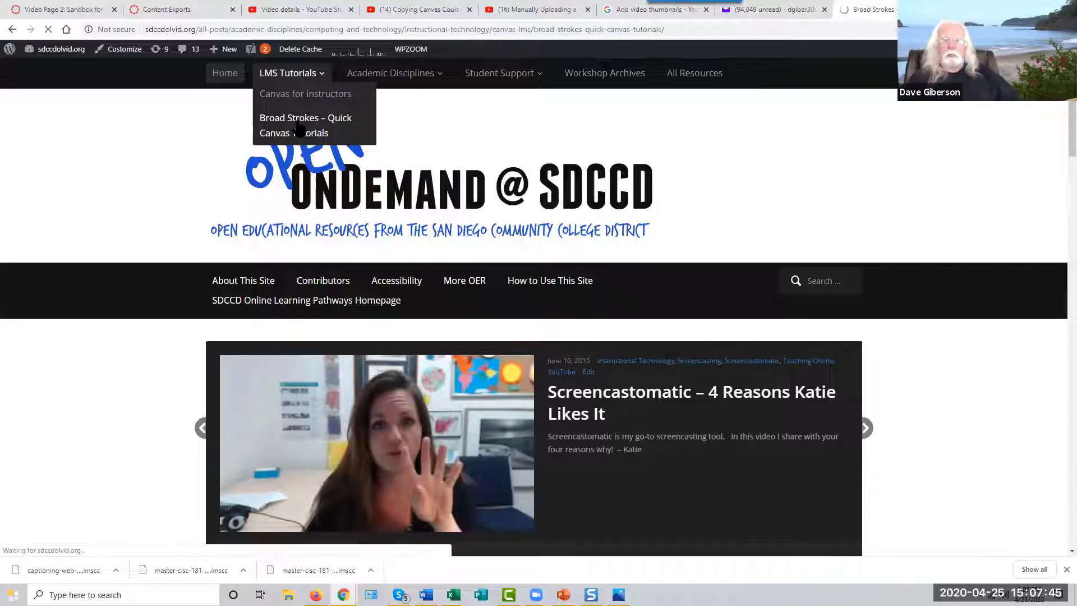
Look over the Broad Strokes – Quick Canvas Tutorials page and the subject categories listed under Academic Disciplines.
scroll(822, 421, "down", 10)
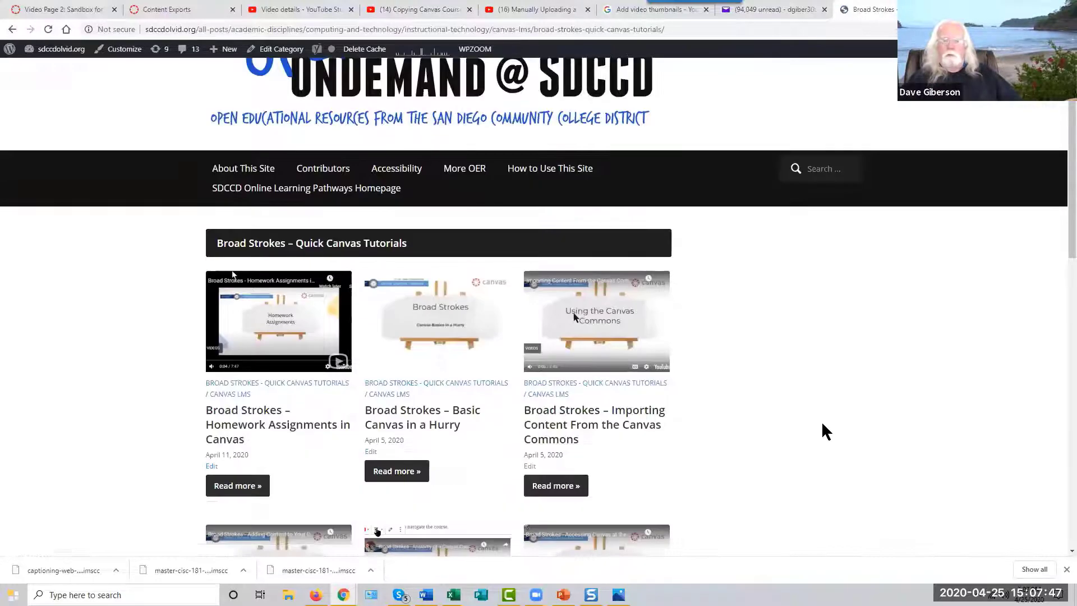
scroll(825, 425, "up", 10)
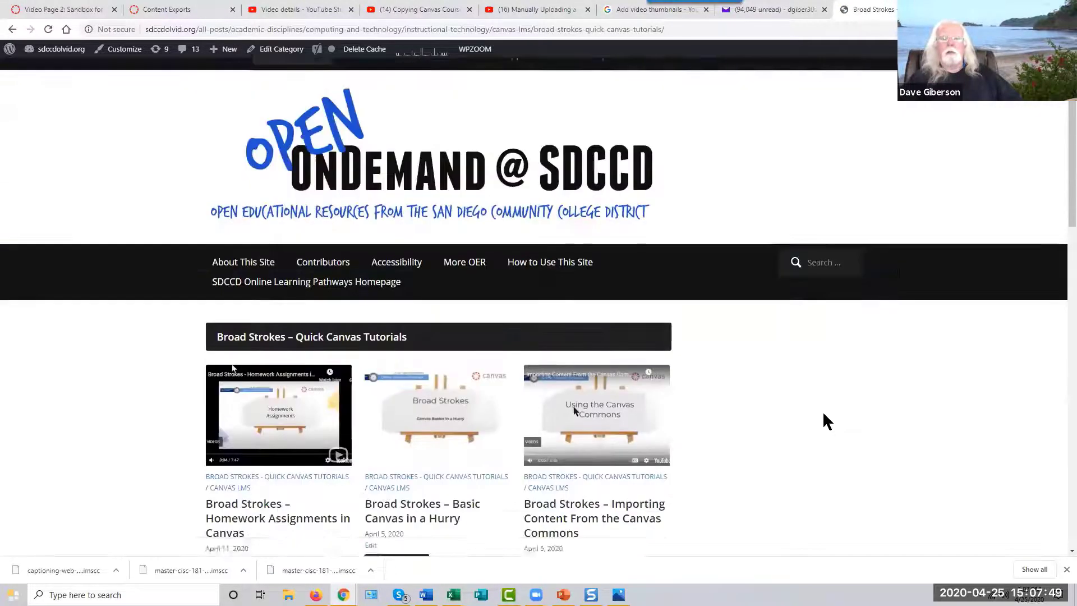
mouse_move(441, 80)
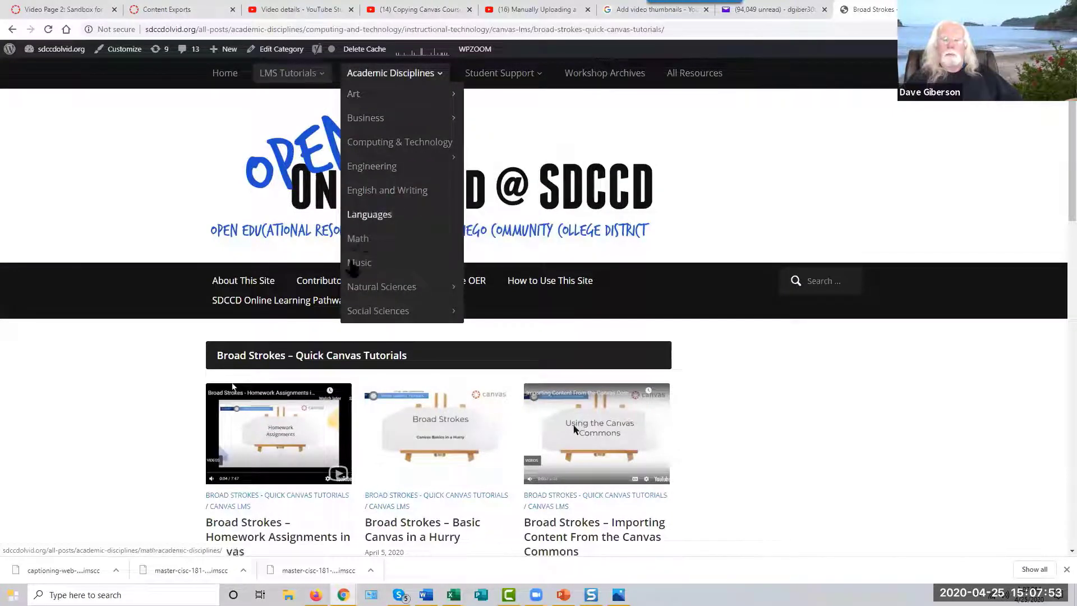
mouse_move(412, 117)
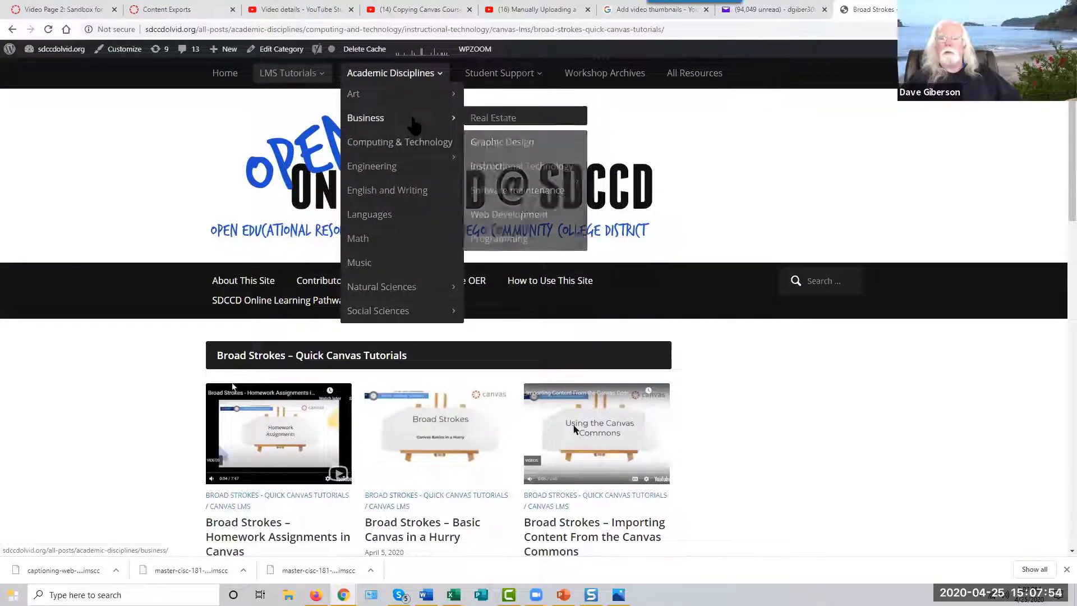
Open the Workshop Archives page and look through its posted workshop recordings.
left_click(611, 81)
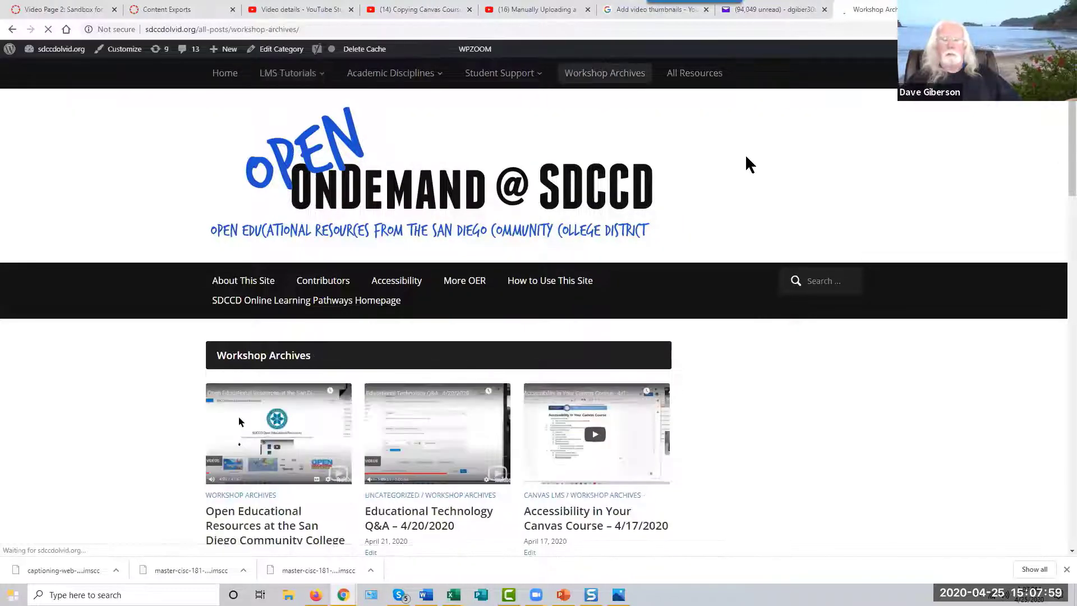
scroll(756, 344, "down", 3)
scroll(755, 342, "down", 3)
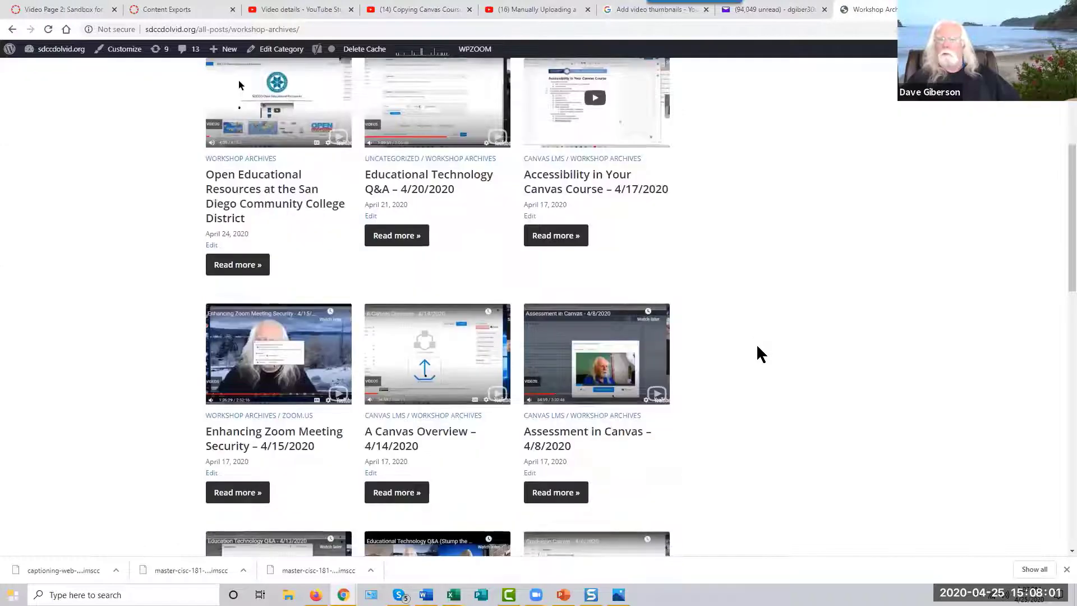
scroll(756, 344, "up", 6)
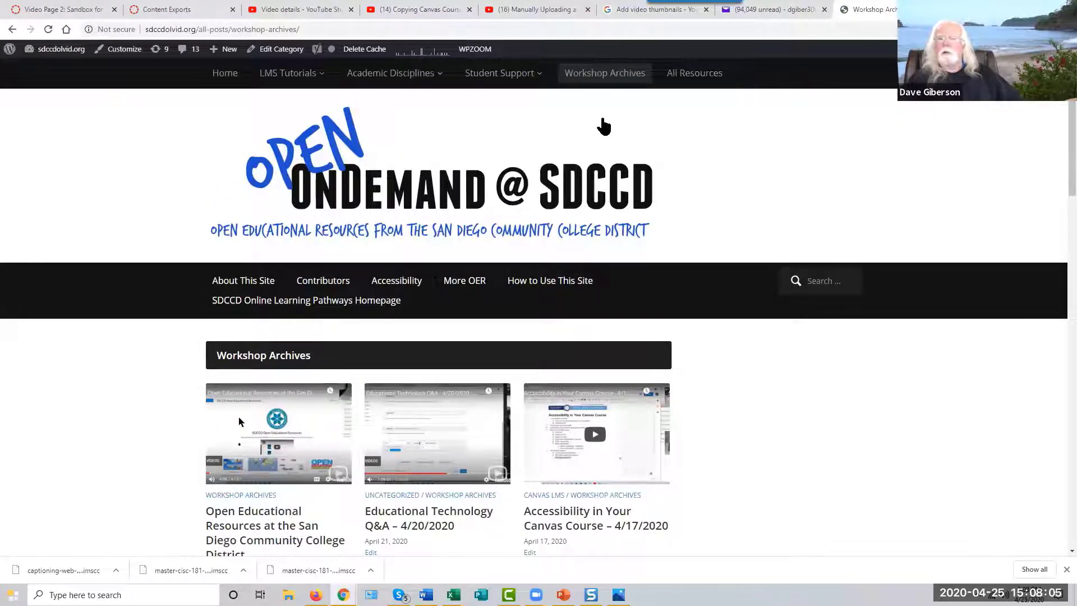
Open the All Resources page and look through the list by discipline, from Art and Business to Instructional Technology, returning to its start.
left_click(699, 83)
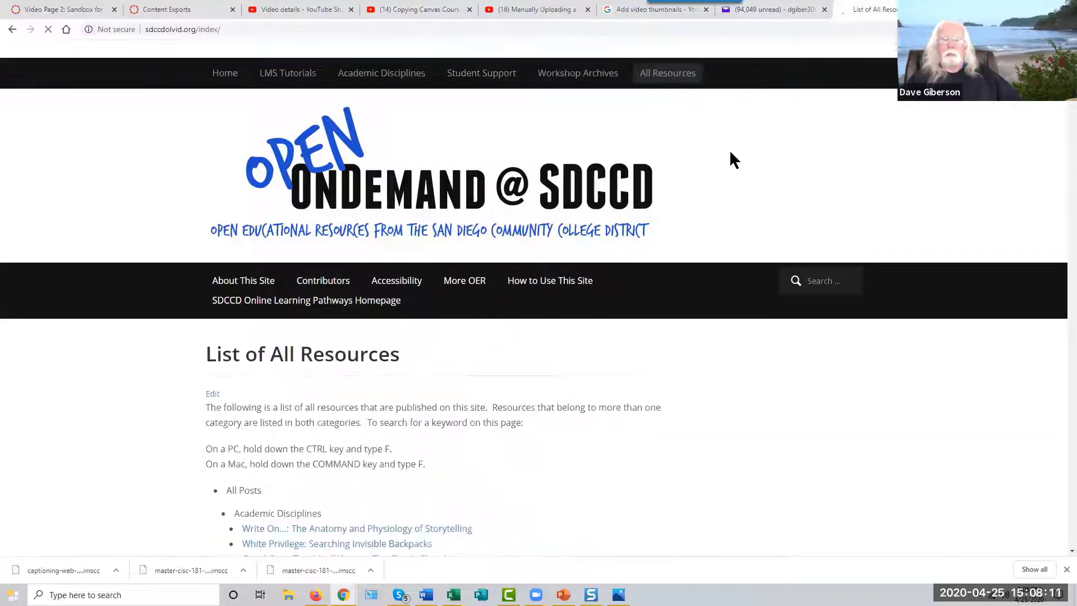
scroll(702, 361, "down", 8)
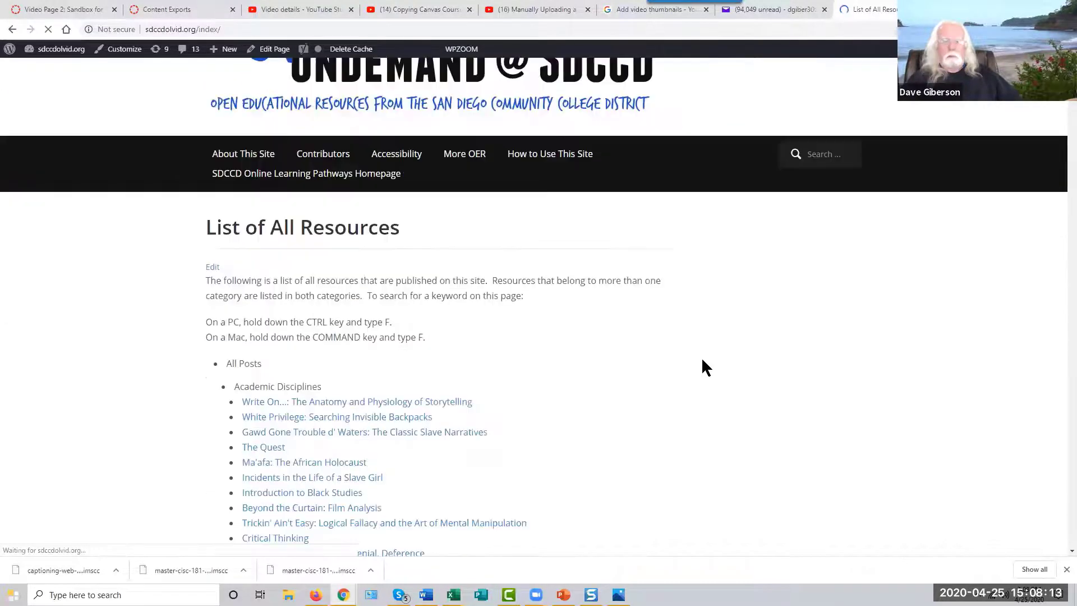
scroll(703, 356, "down", 6)
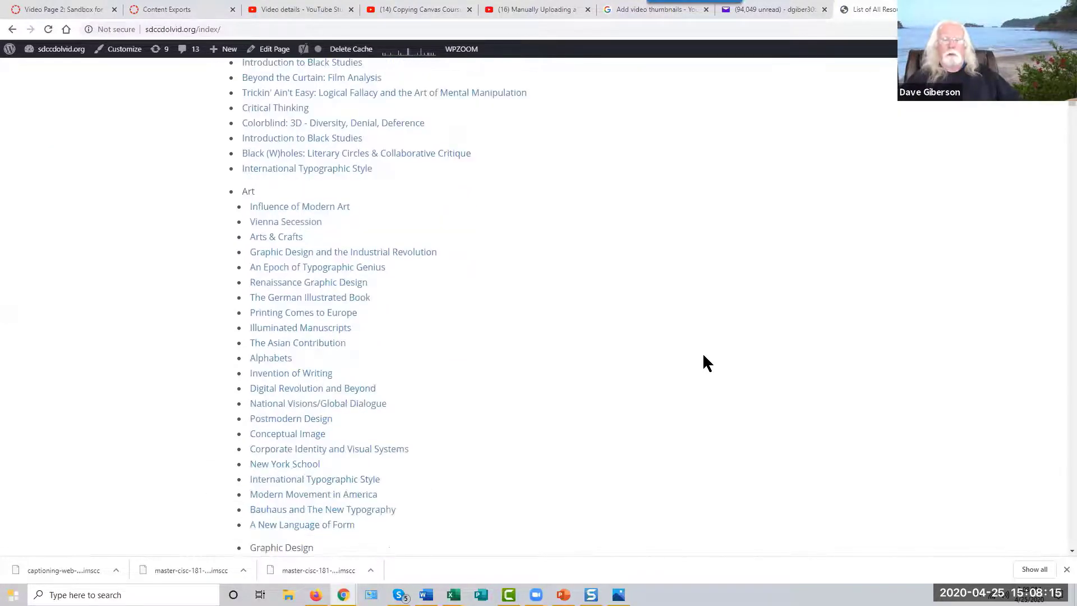
scroll(703, 353, "down", 11)
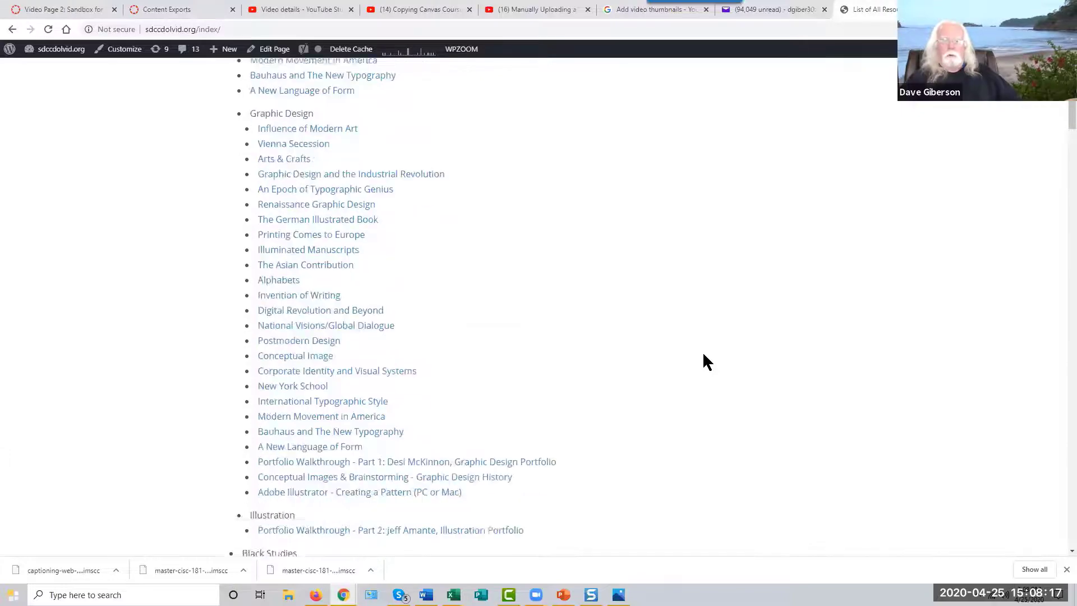
scroll(703, 355, "down", 10)
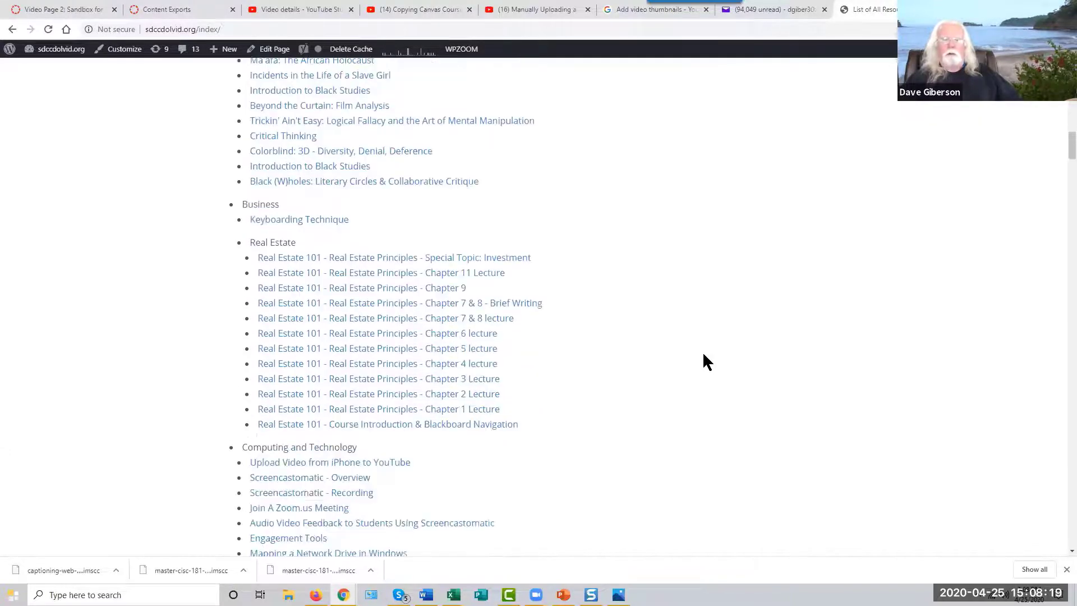
scroll(702, 351, "down", 9)
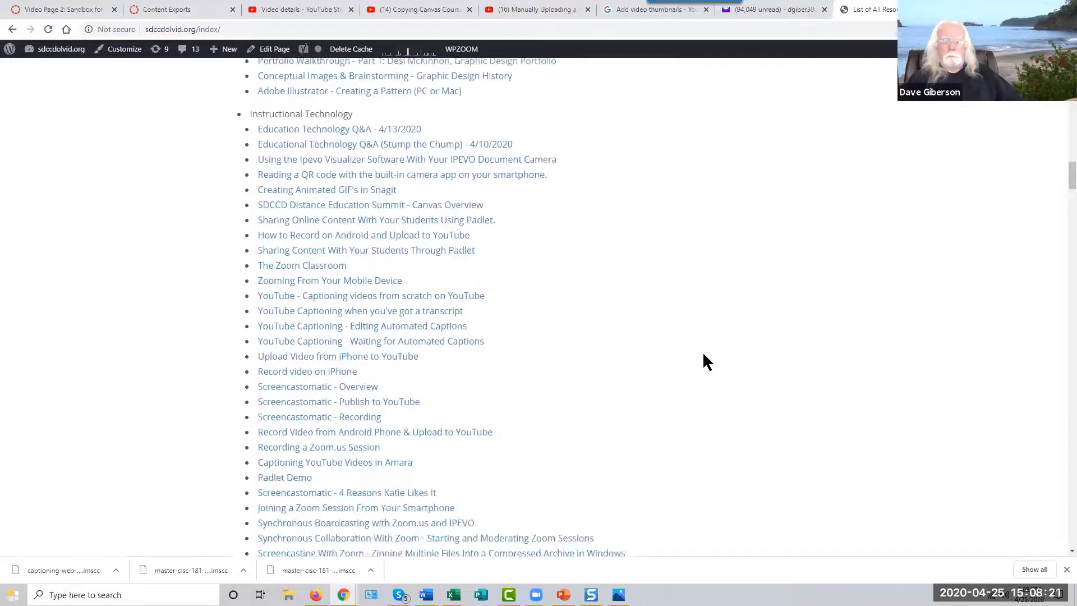
scroll(1061, 236, "down", 15)
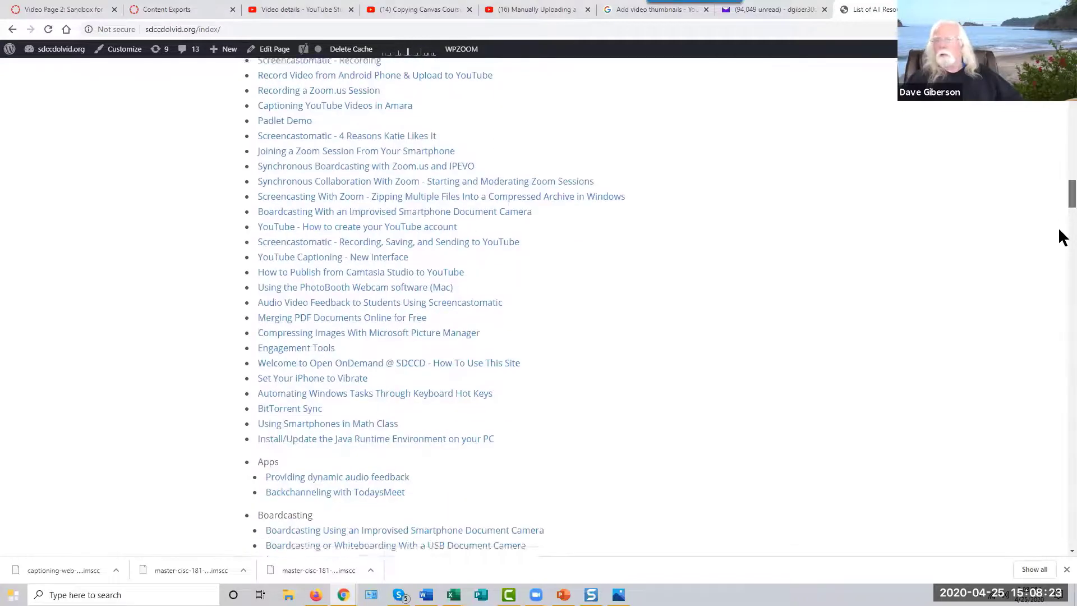
key("Home")
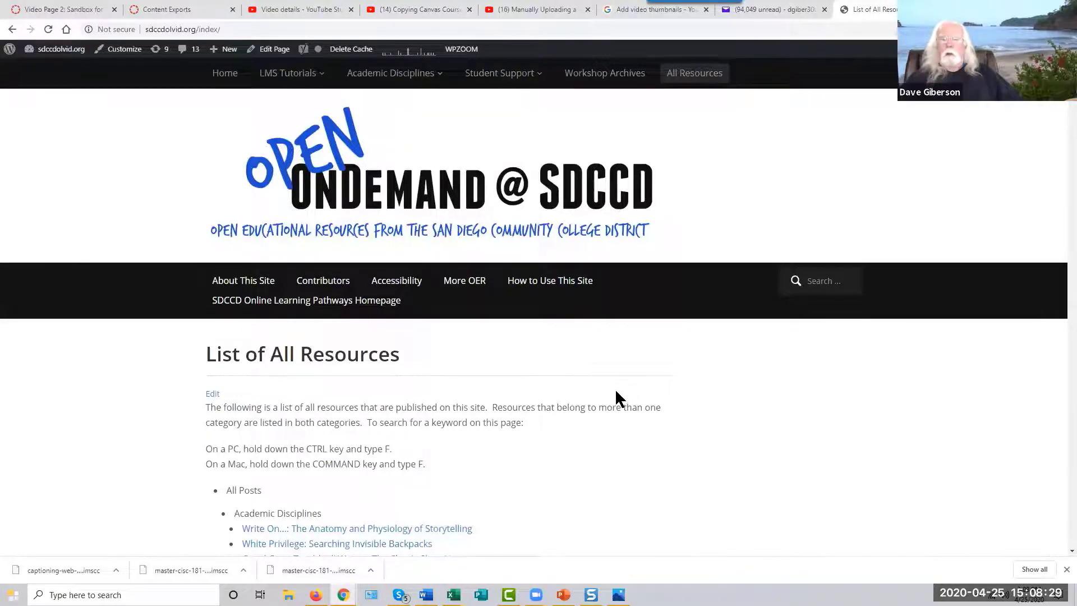
Open the More OER page and look over its recommended open educational resources.
scroll(615, 388, "down", 2)
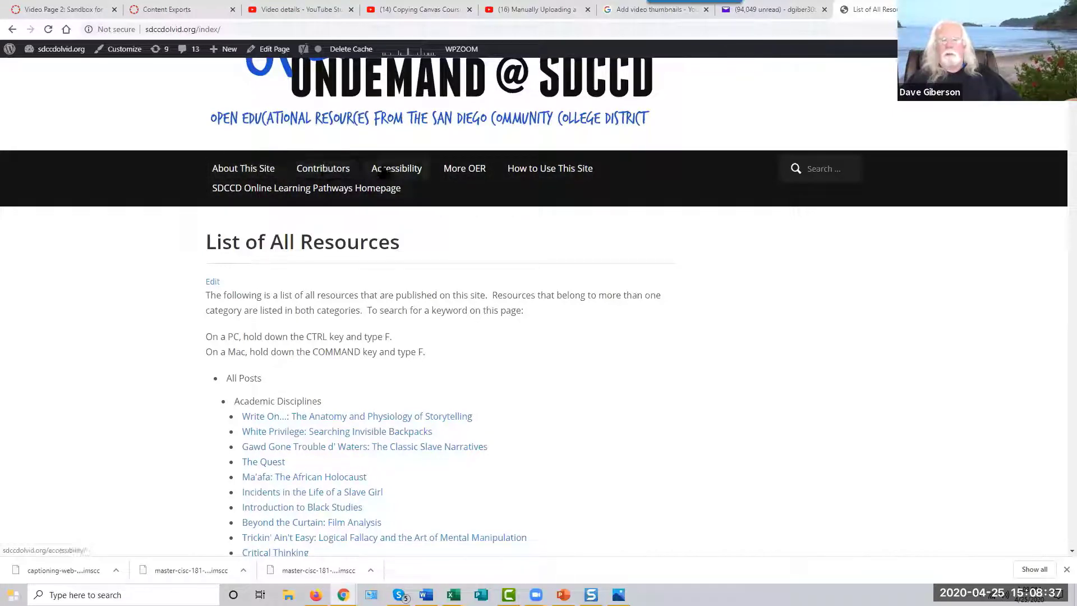
left_click(467, 176)
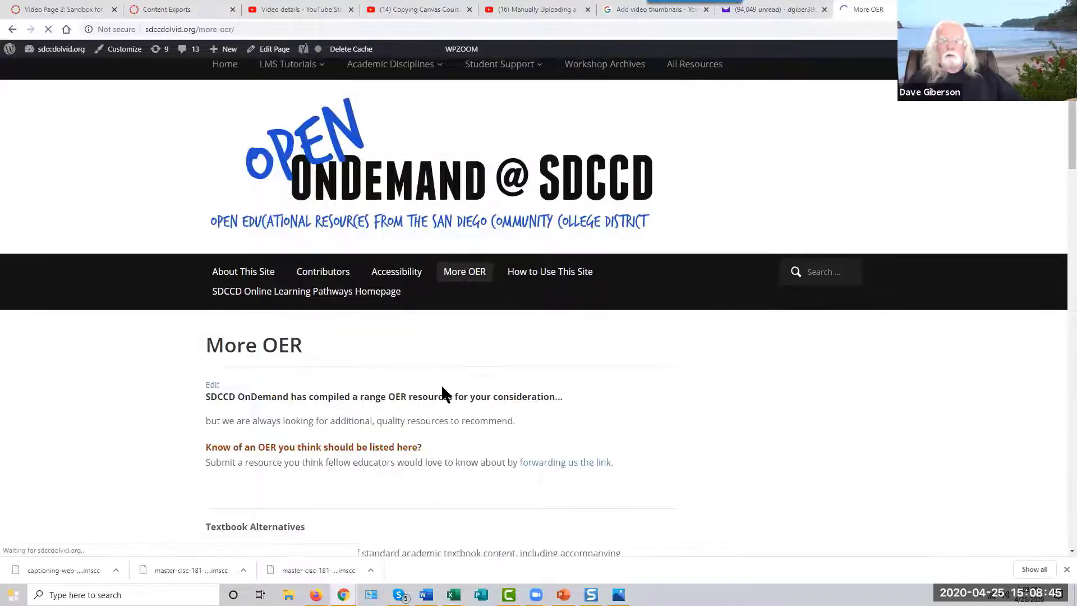
scroll(442, 390, "down", 3)
scroll(443, 391, "down", 3)
scroll(443, 387, "up", 6)
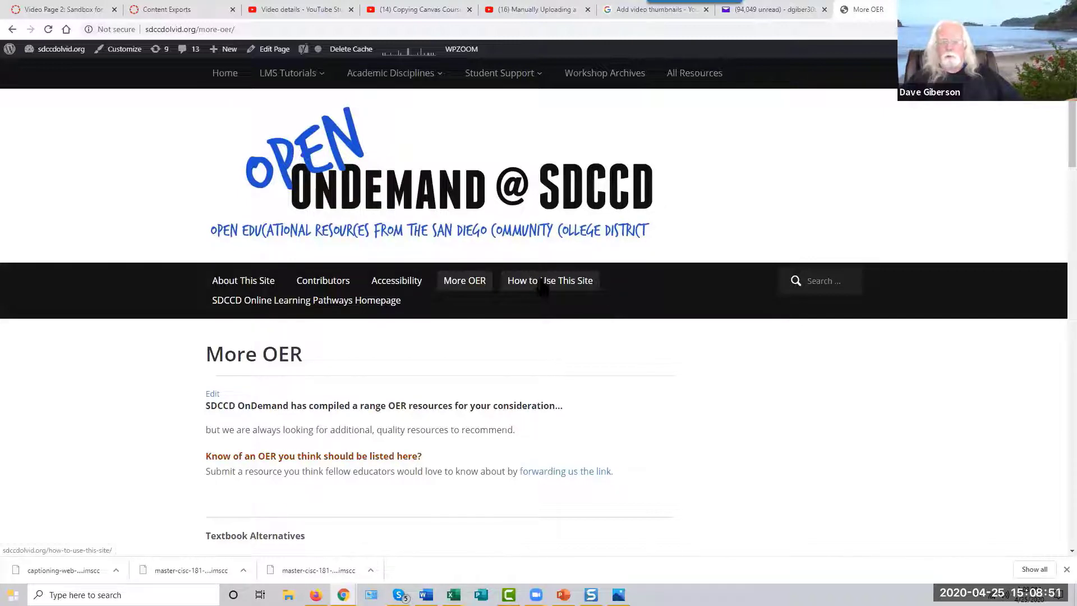
Search the site for "Zoom" and look through the first page of matching tutorials.
left_click(807, 281)
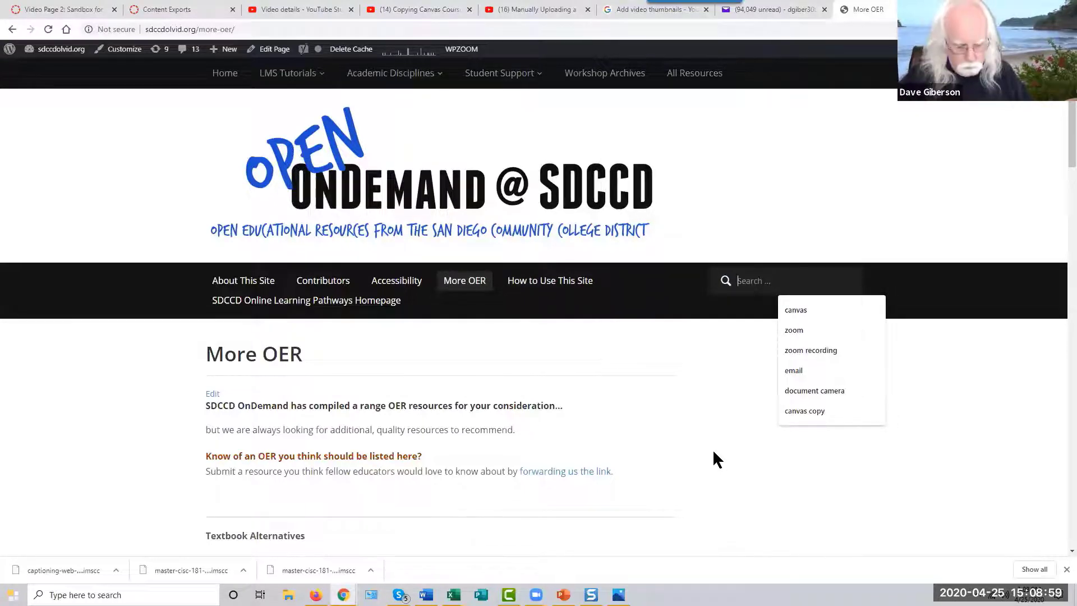
type("Zoom")
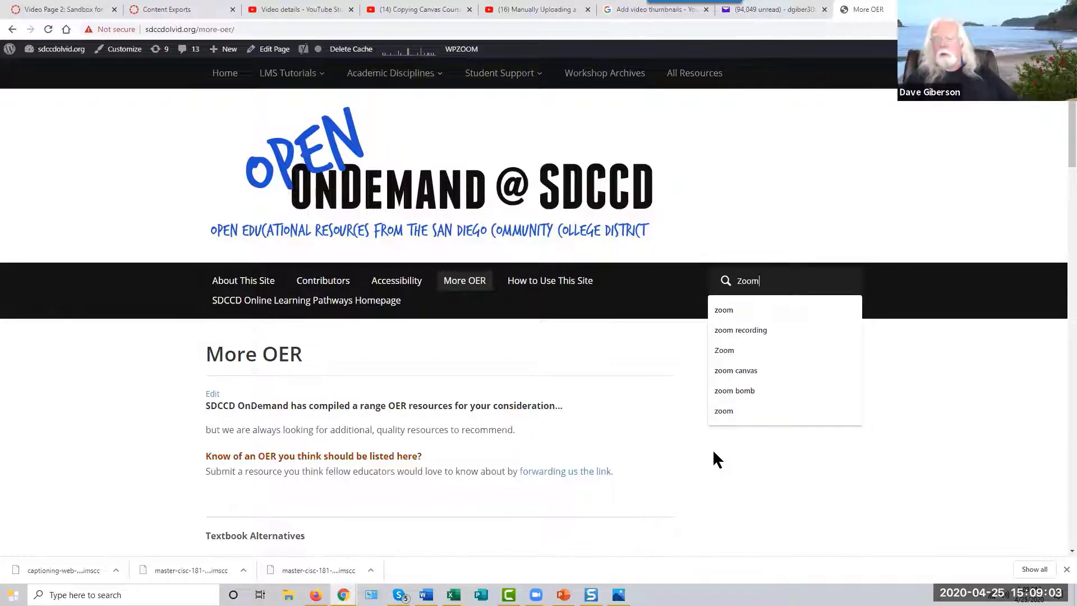
key("Return")
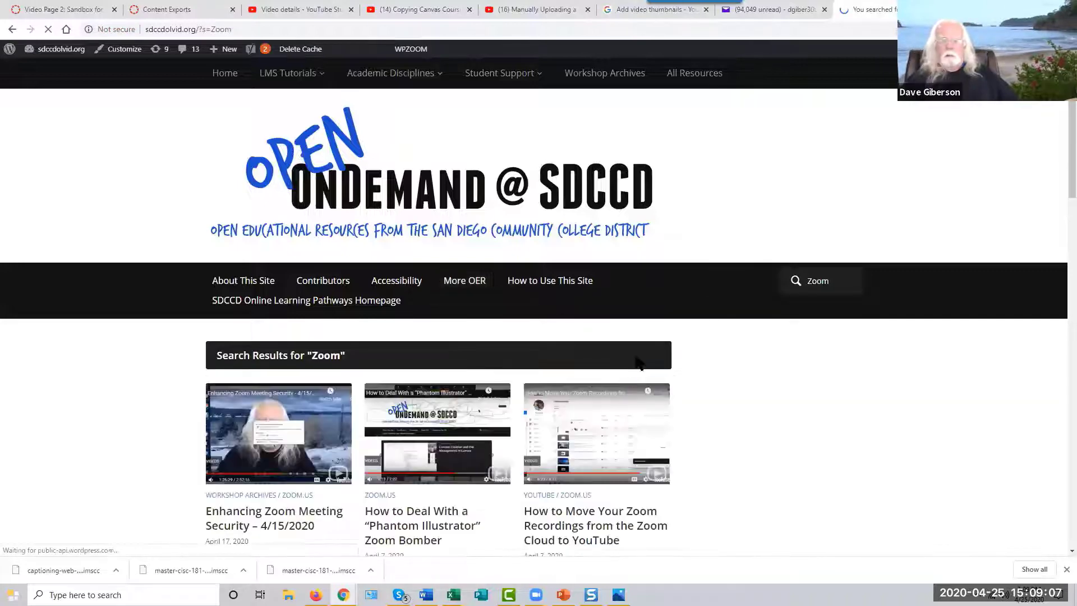
scroll(634, 351, "down", 12)
scroll(636, 359, "down", 5)
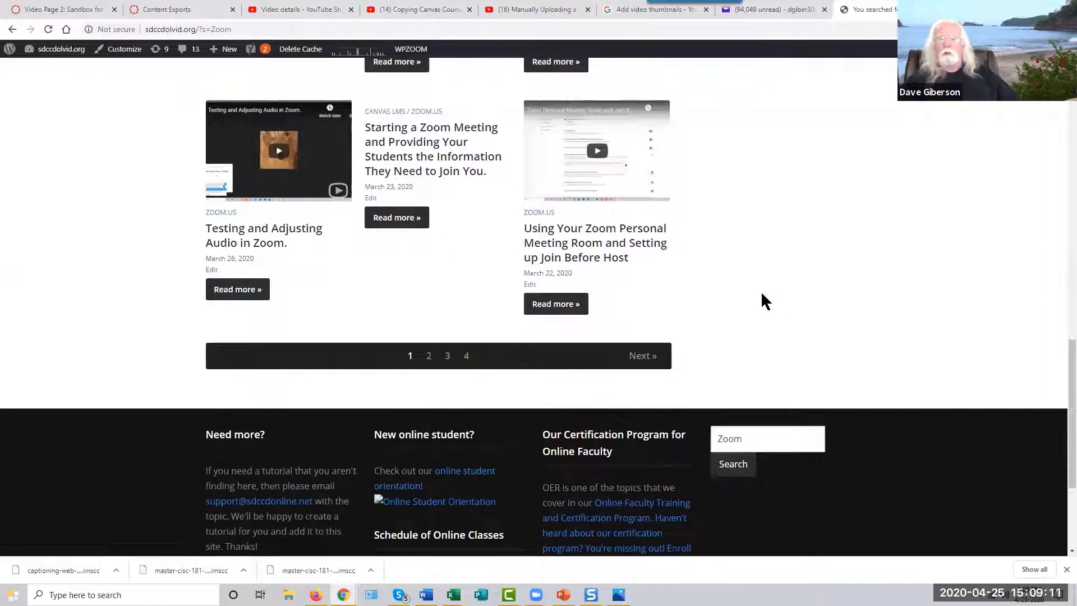
scroll(757, 296, "up", 10)
scroll(755, 295, "up", 6)
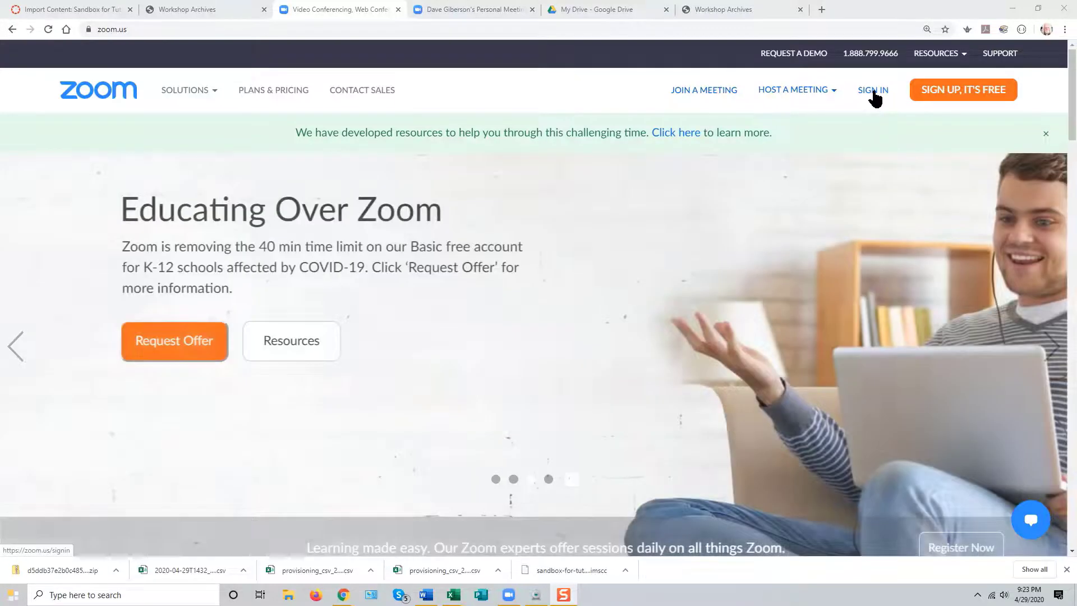
Sign in to the Zoom website with the saved account credentials and open the cloud recording dated Apr 25, 2020.
left_click(872, 91)
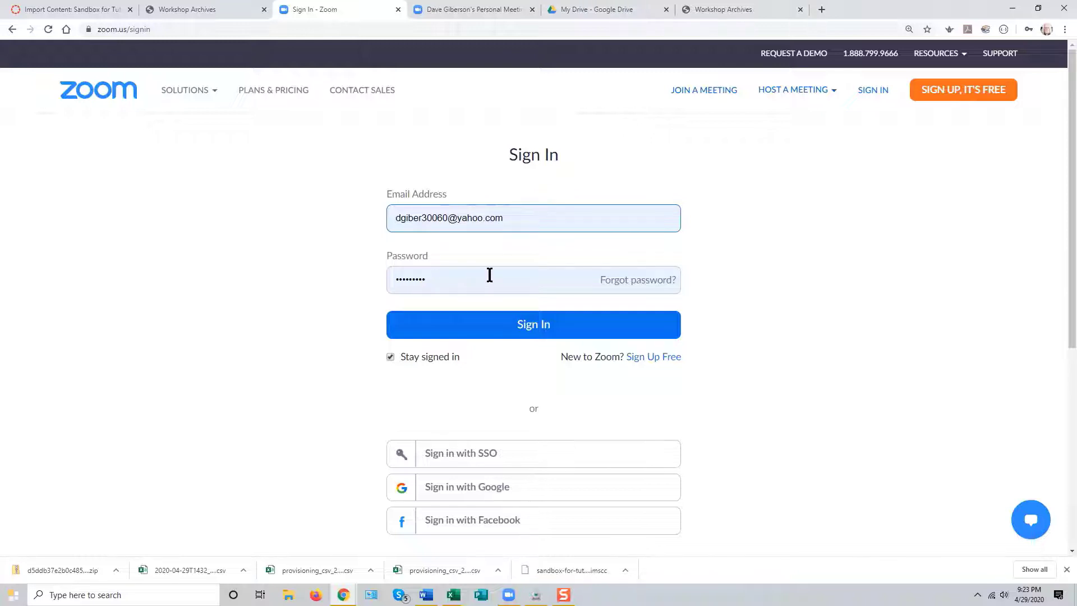
left_click(531, 337)
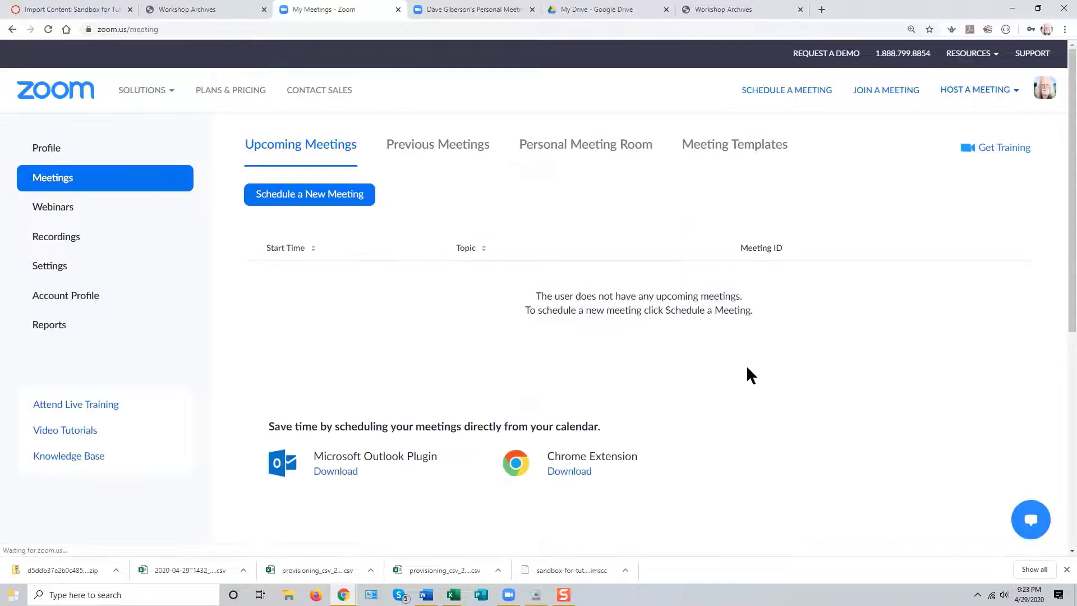
left_click(57, 240)
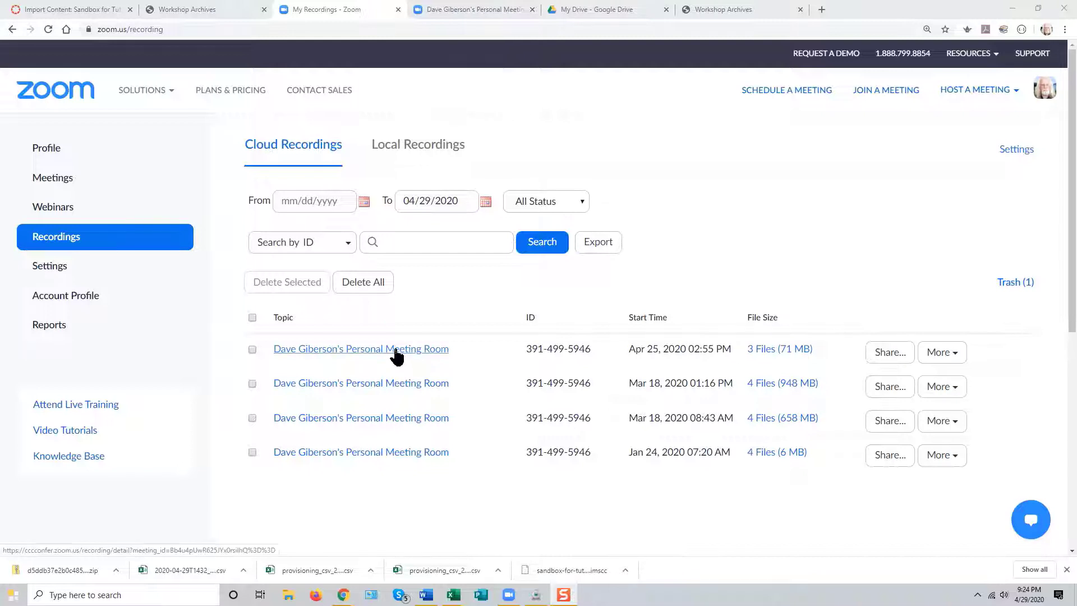
left_click(349, 350)
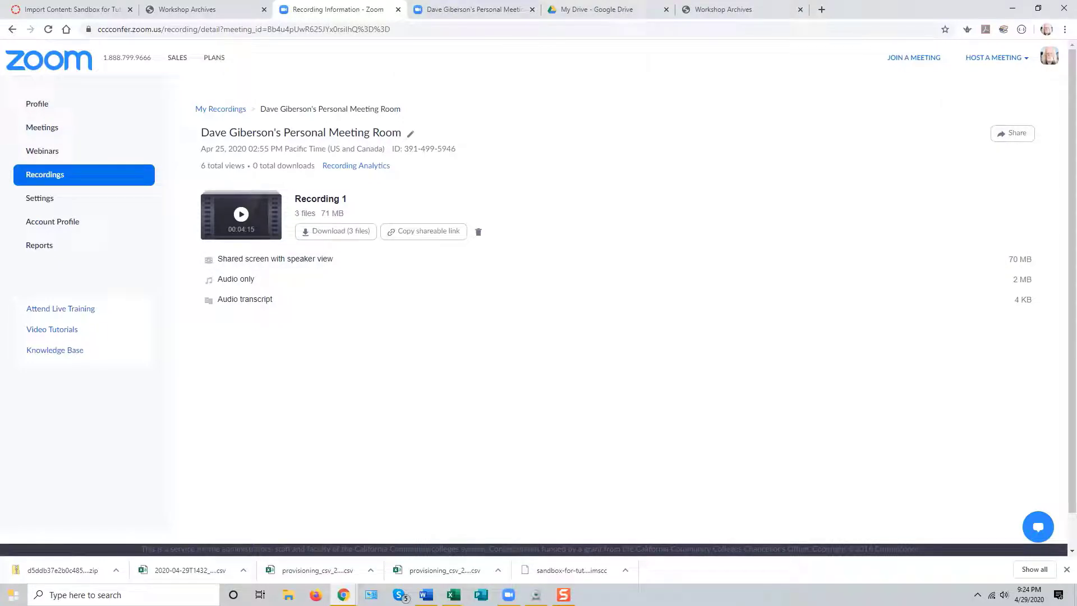
Preview the shared screen recording with closed captions turned on, pausing playback at intervals, and close the playback page.
left_click(230, 230)
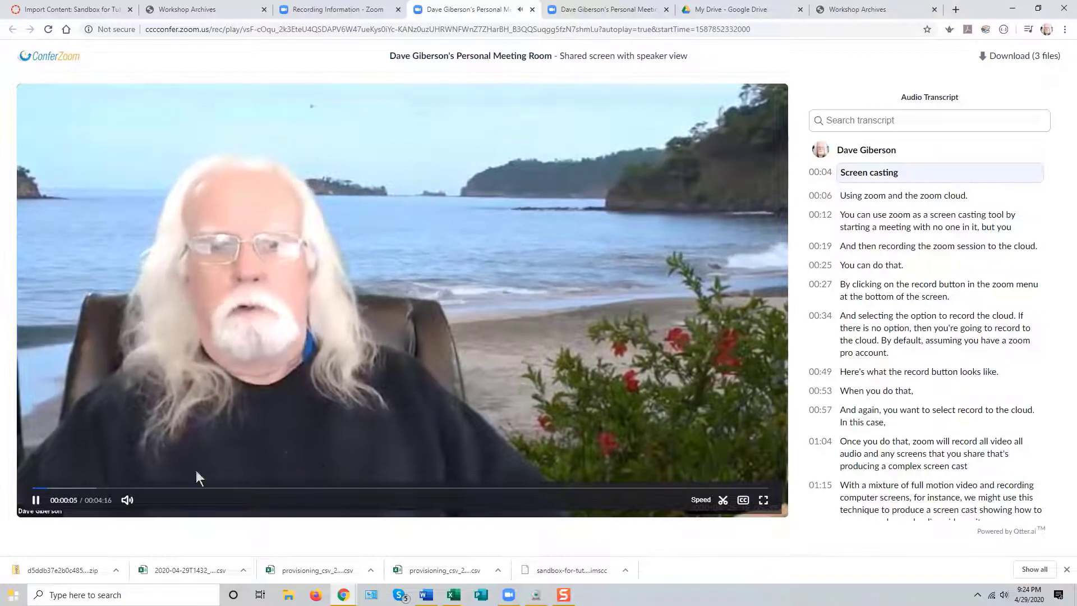
left_click(36, 501)
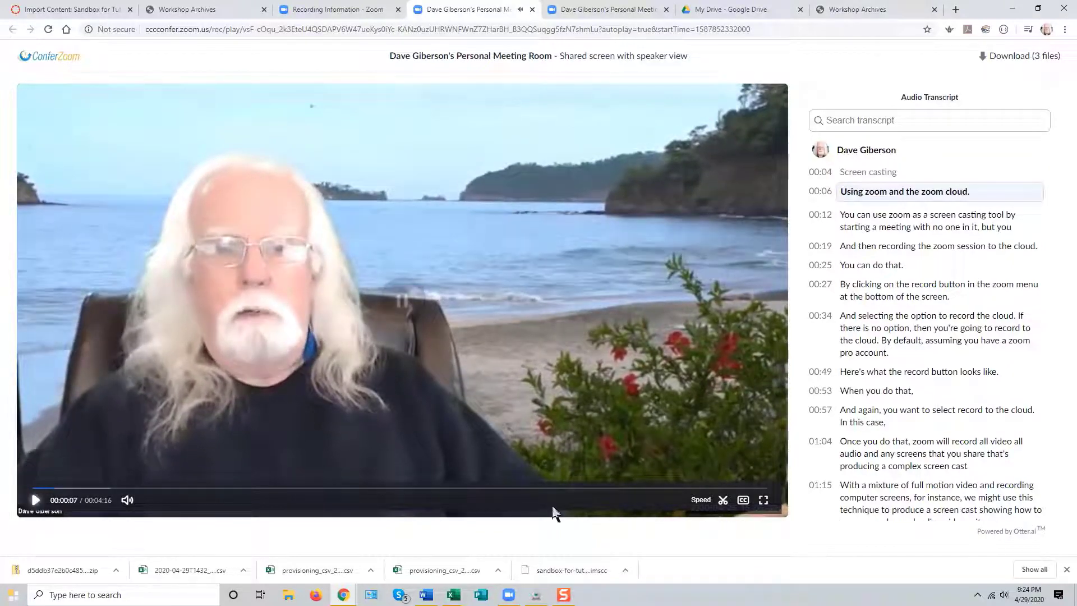
left_click(743, 501)
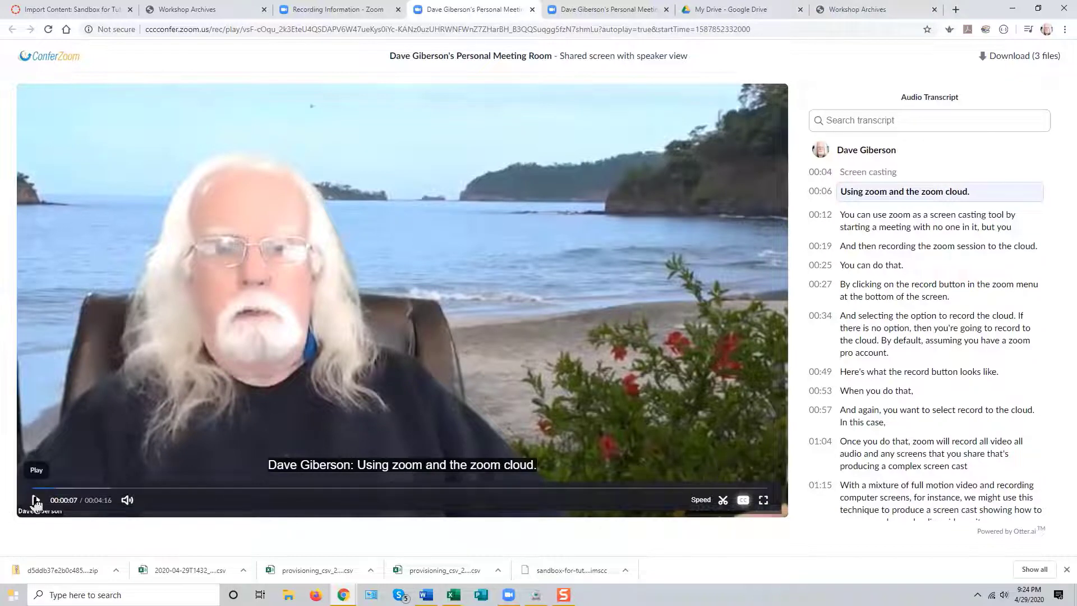
left_click(36, 501)
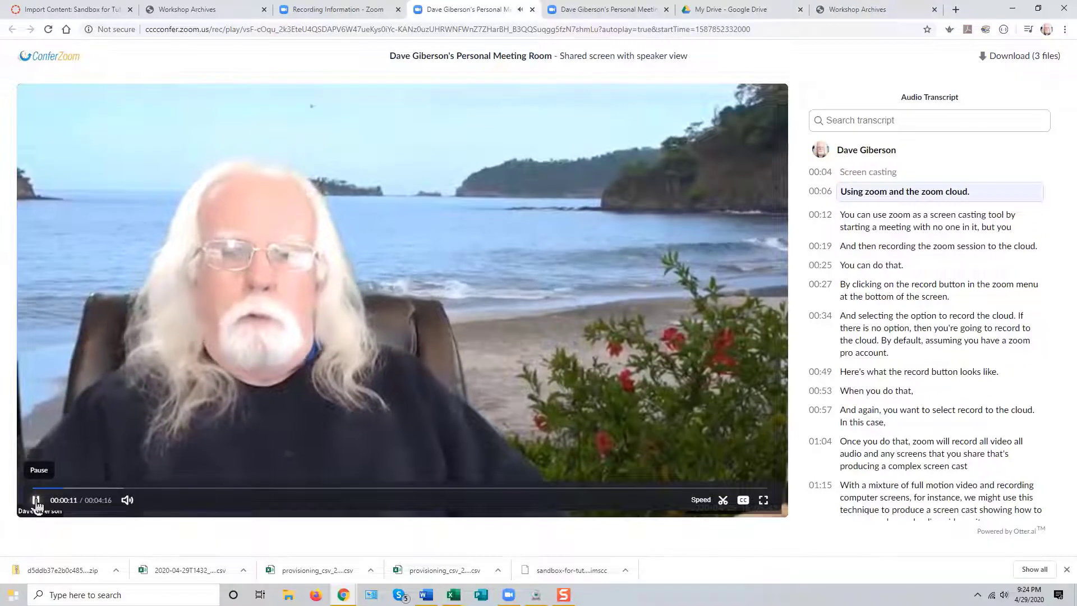
left_click(36, 501)
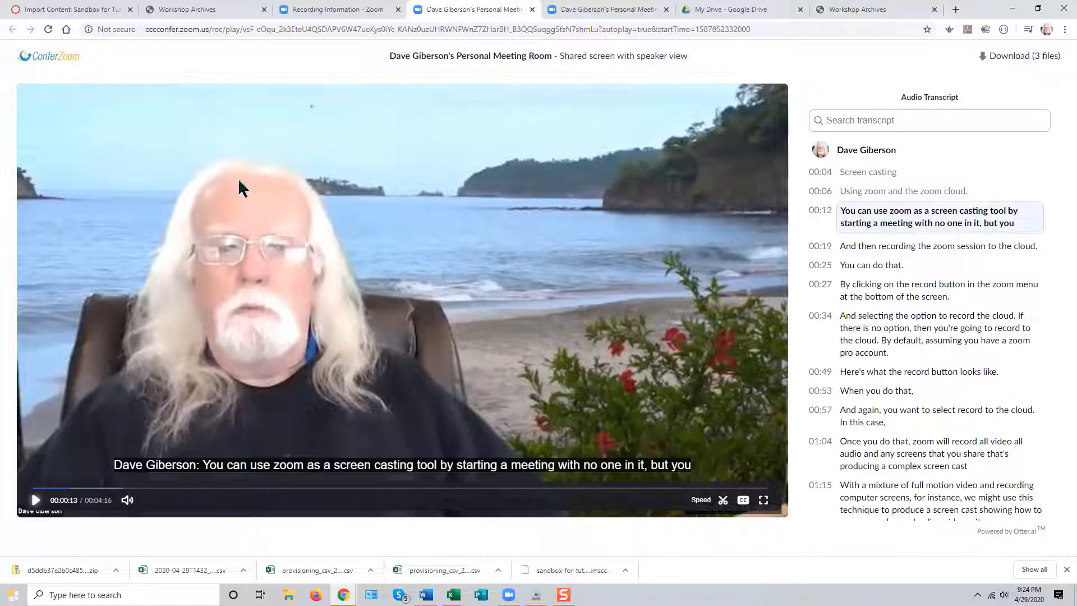
left_click(532, 10)
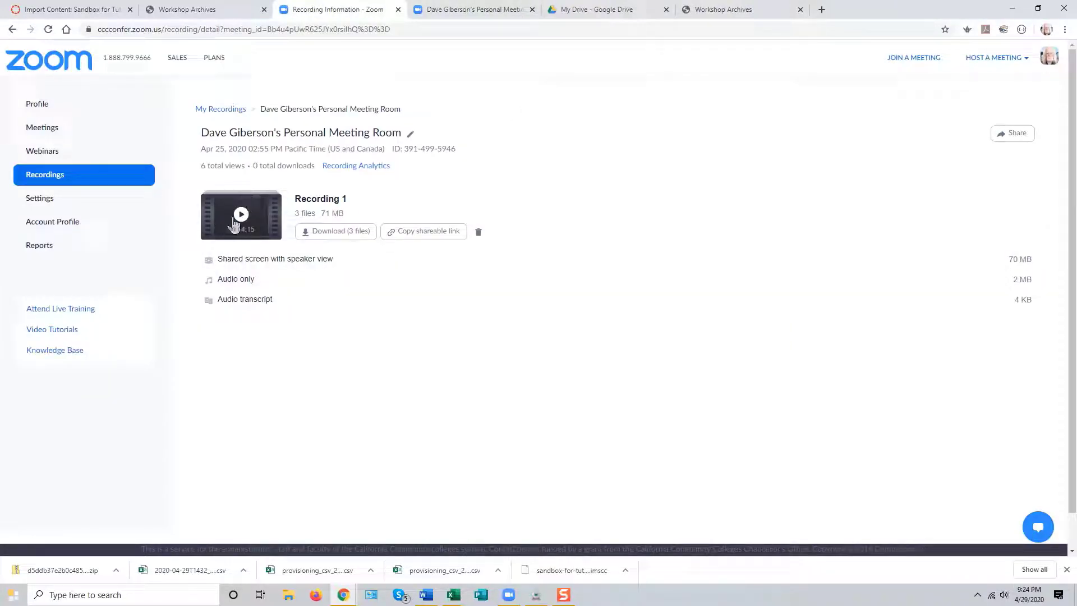
Open the shared screen recording's playback page and play its opening seconds to check them against the audio transcript.
left_click(419, 236)
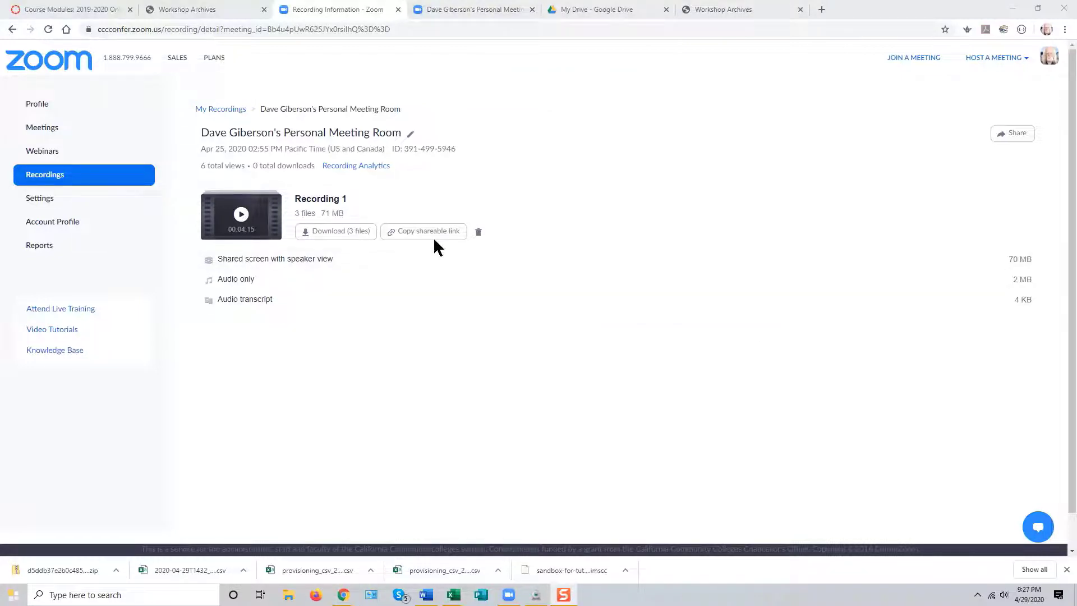
left_click(240, 218)
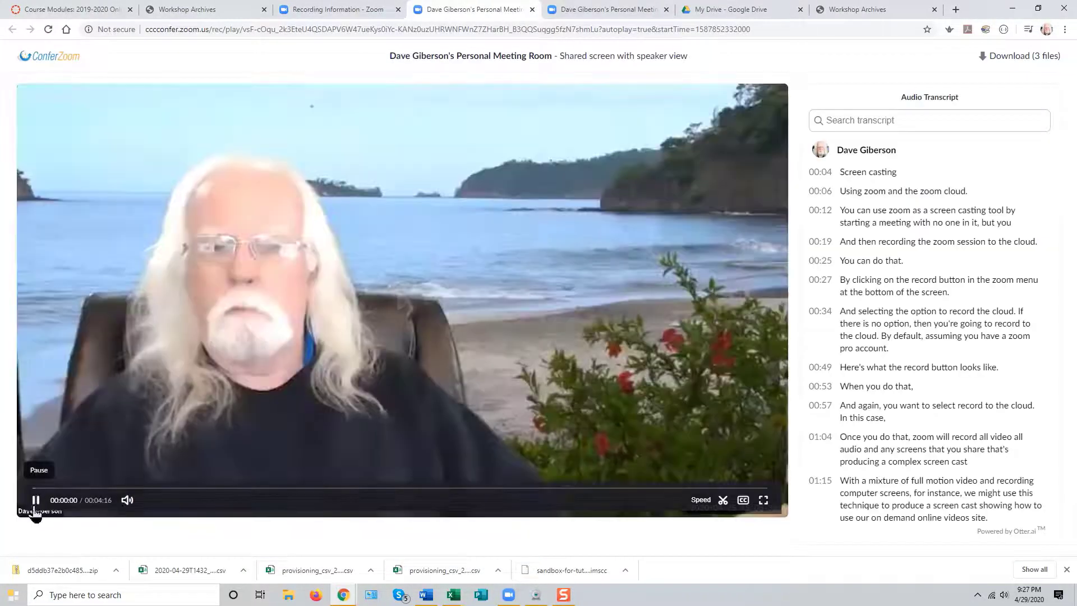
left_click(35, 502)
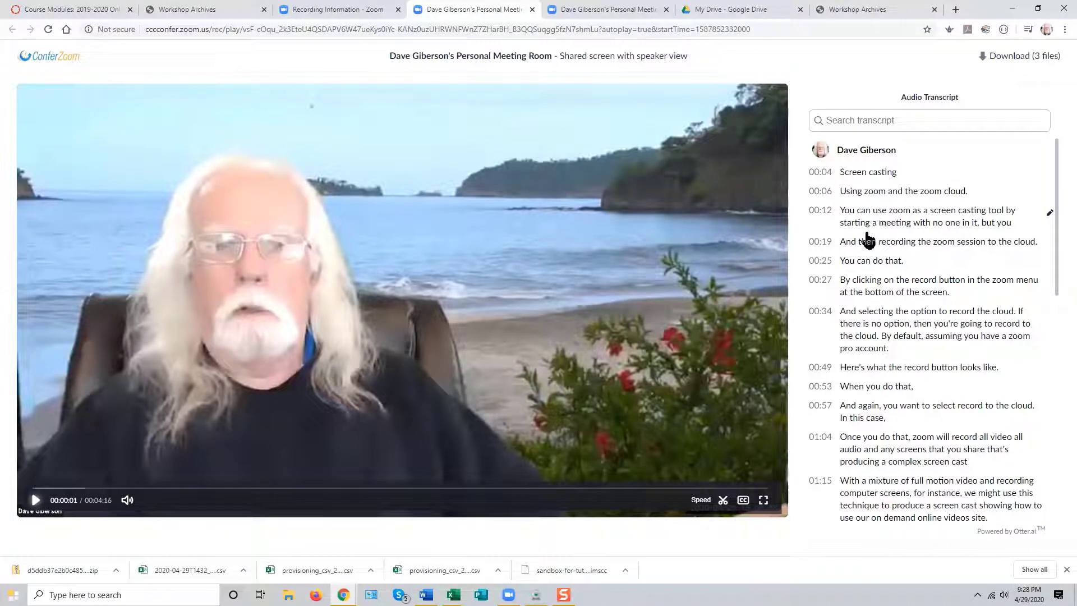
left_click(35, 499)
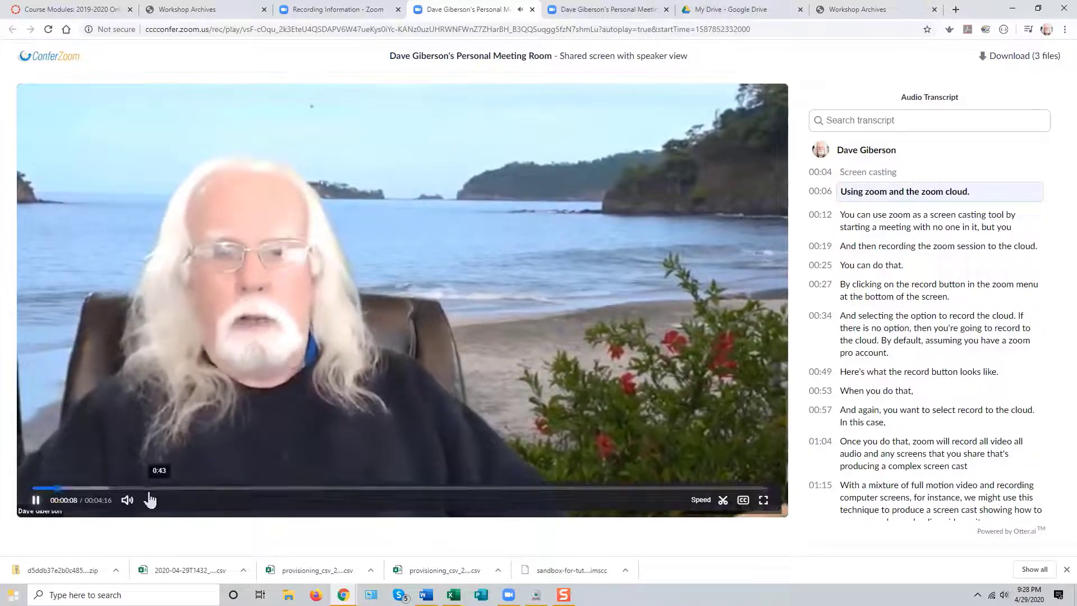
left_click(37, 501)
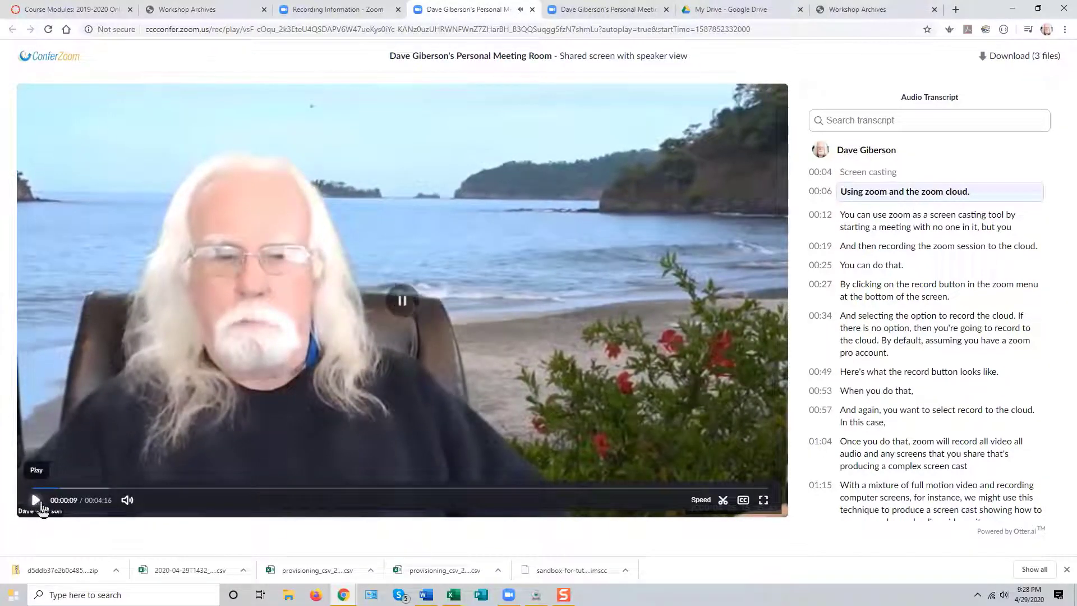
Correct the transcript line at 00:04 to "Screencasting" and save it.
left_click(869, 175)
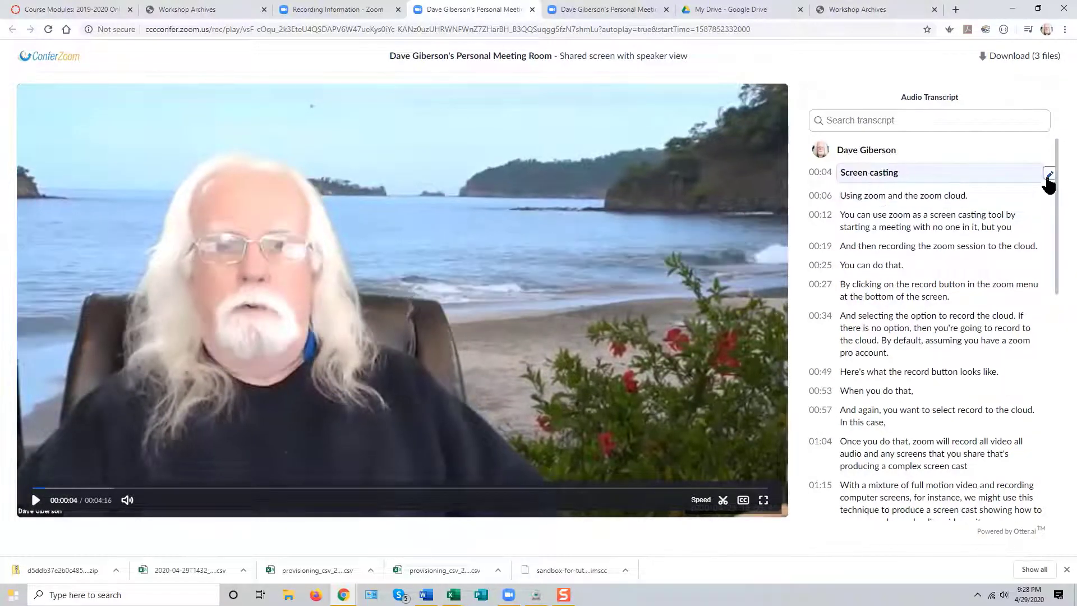
left_click(1048, 175)
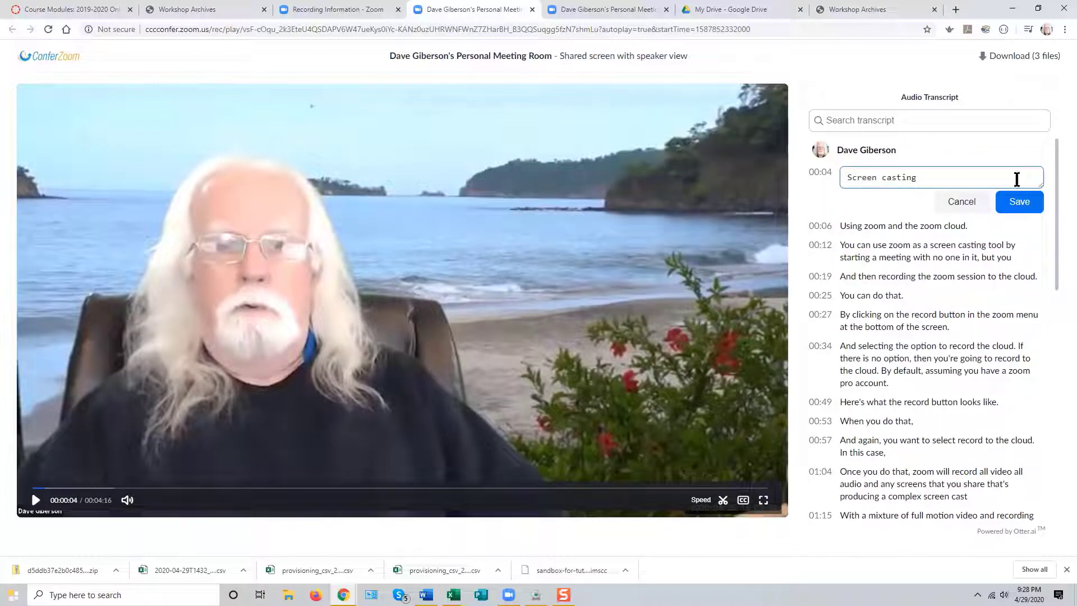
key("BackSpace")
left_click(1018, 202)
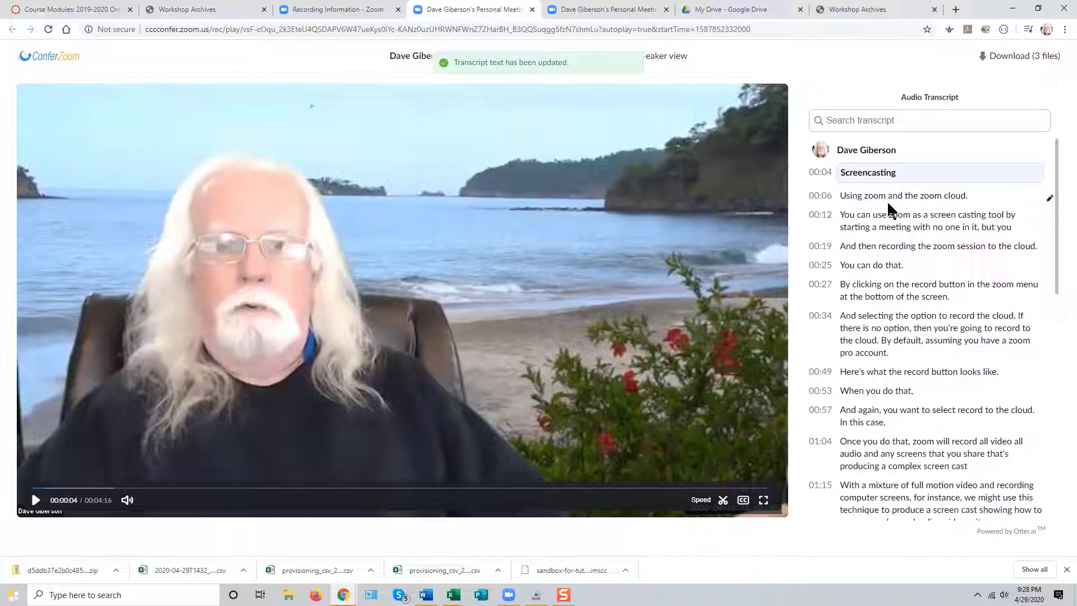
Change the first word of the 00:06 transcript line to lowercase "using" and save it.
left_click(1049, 198)
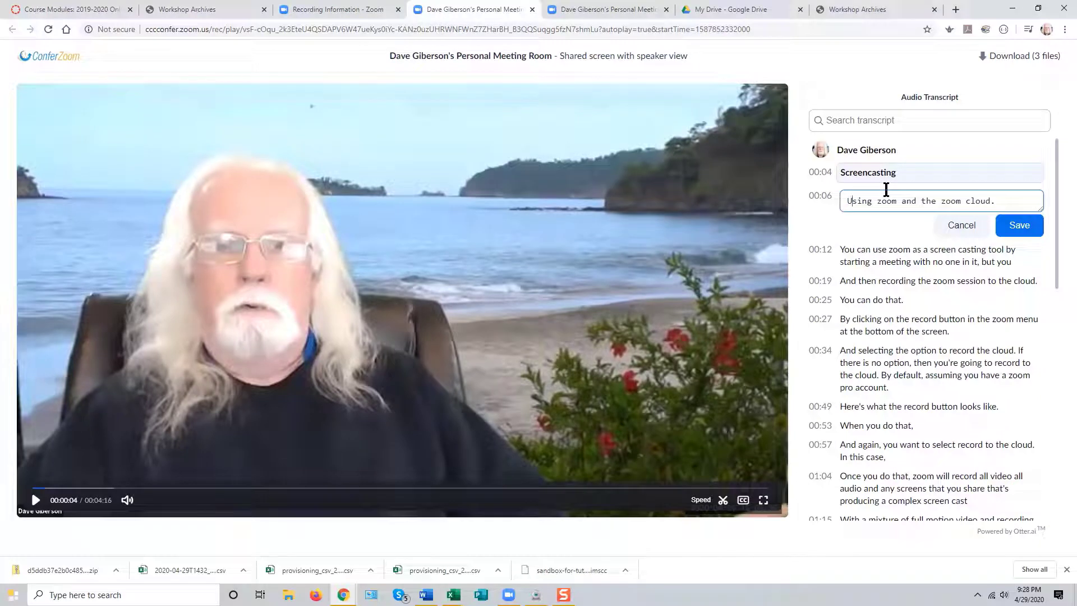
key("BackSpace")
type("u")
left_click(1015, 227)
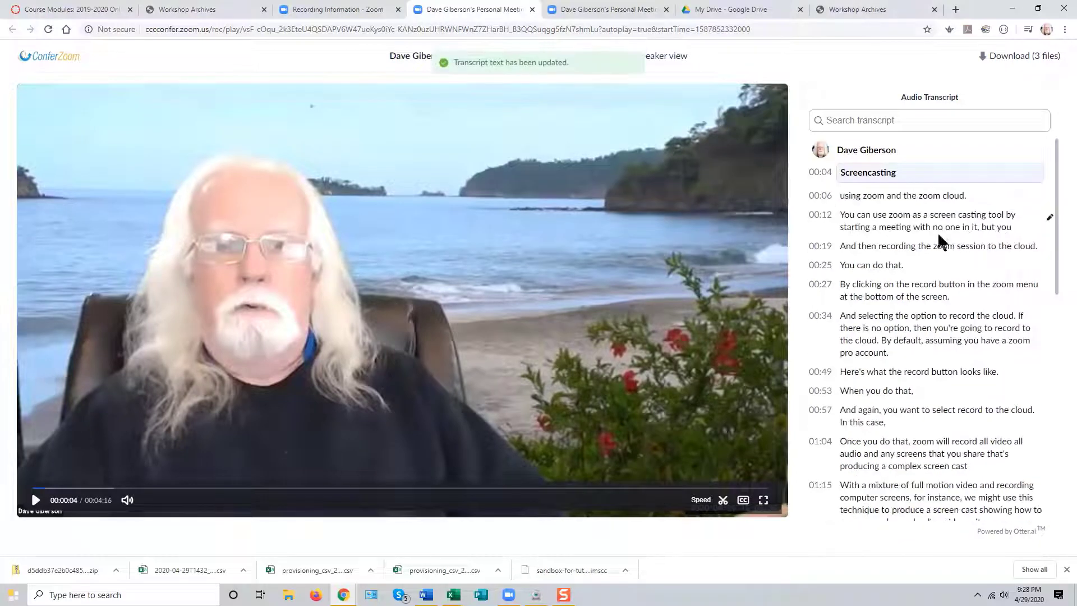
Play on through the 00:27 transcript line, replace its closing period with a comma after "screen", and save it.
left_click(36, 499)
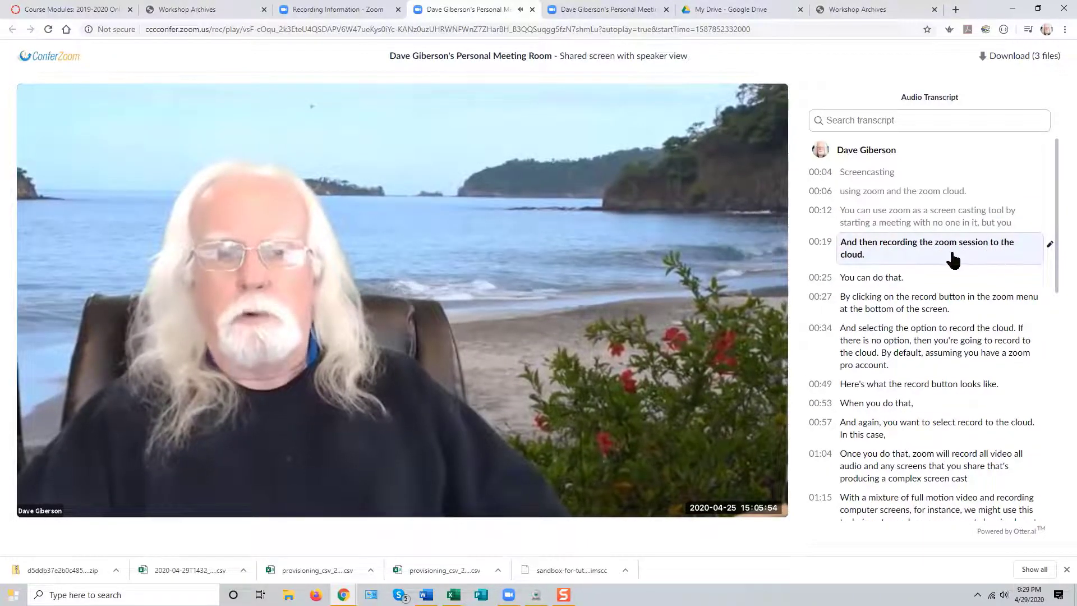
left_click(35, 500)
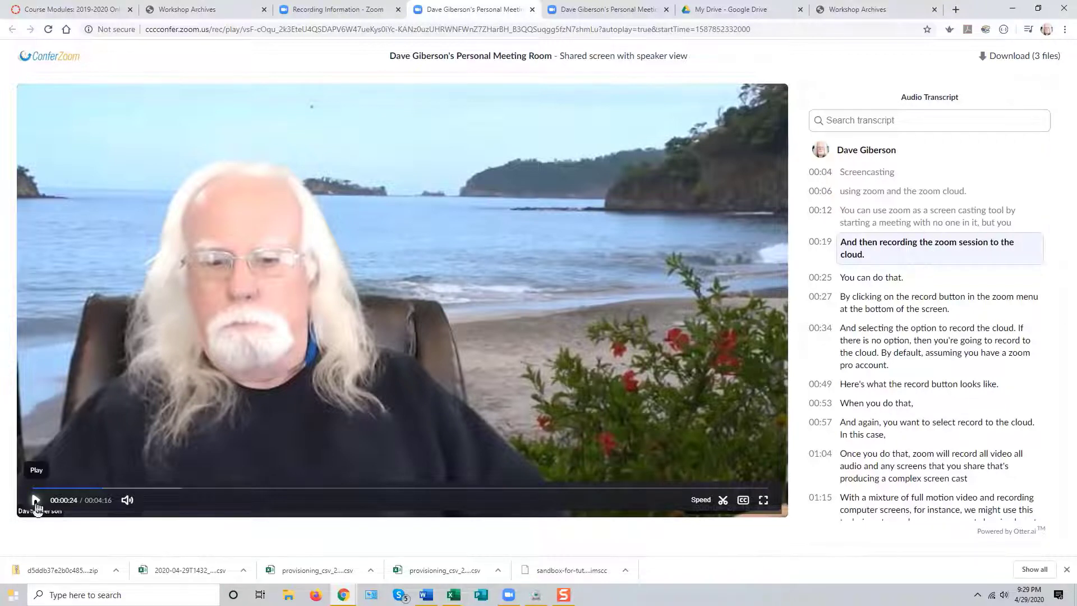
left_click(36, 502)
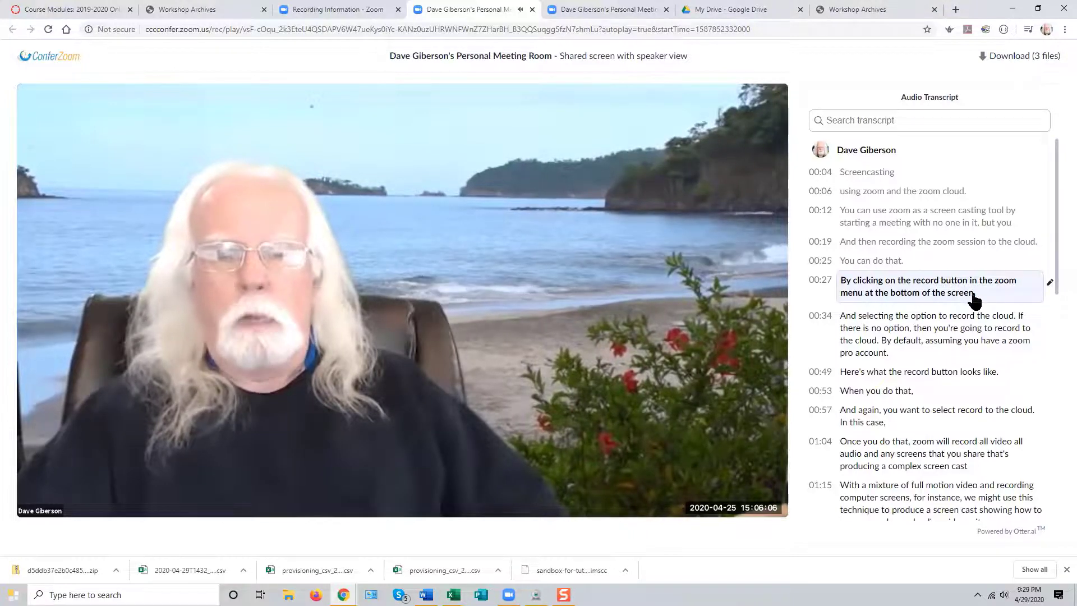
left_click(36, 500)
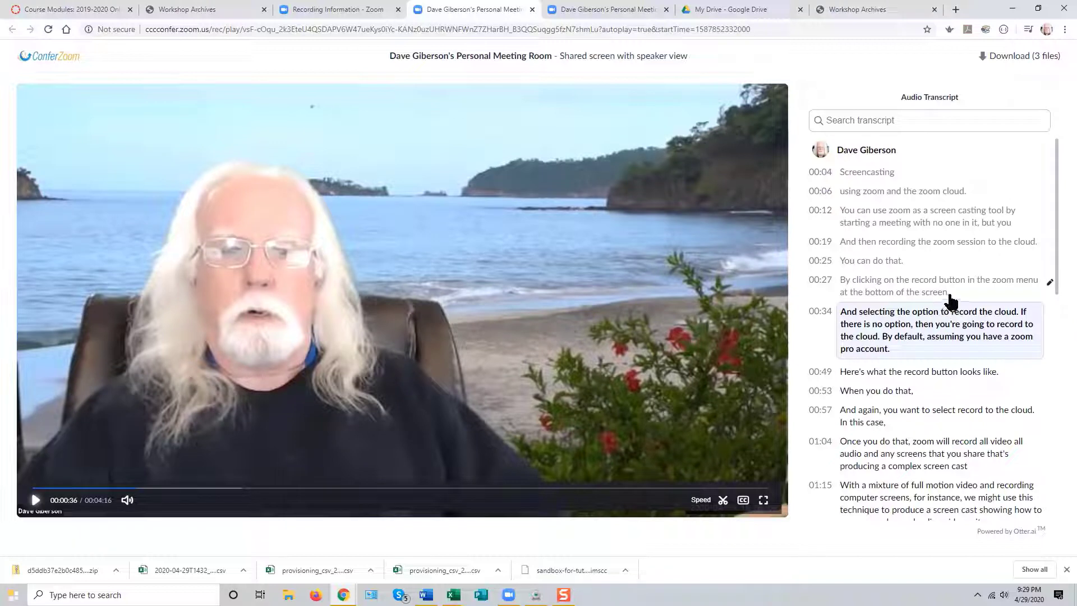
left_click(1048, 283)
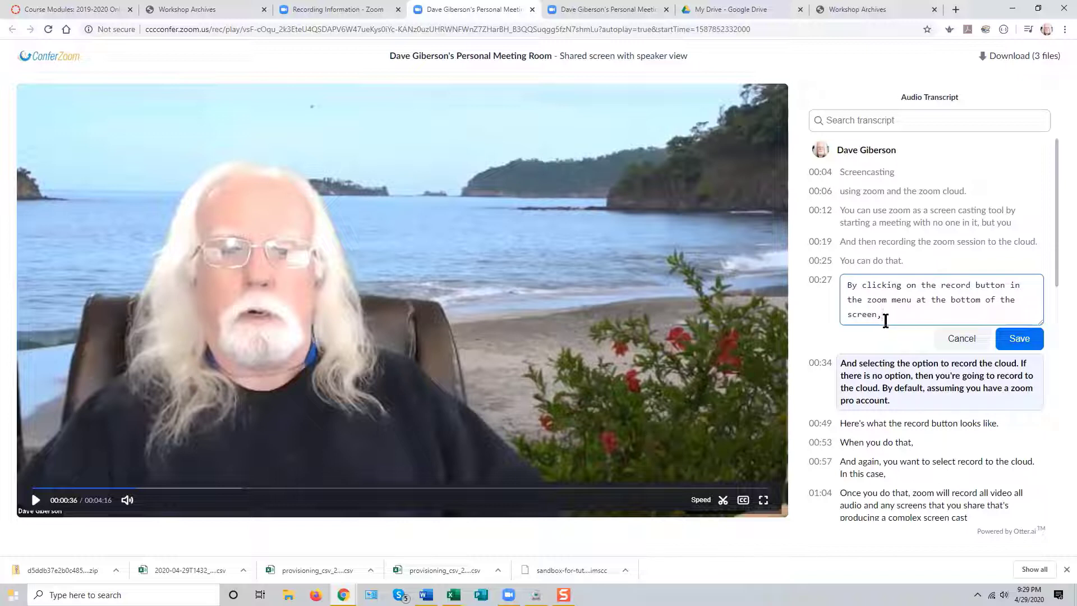
left_click(1018, 340)
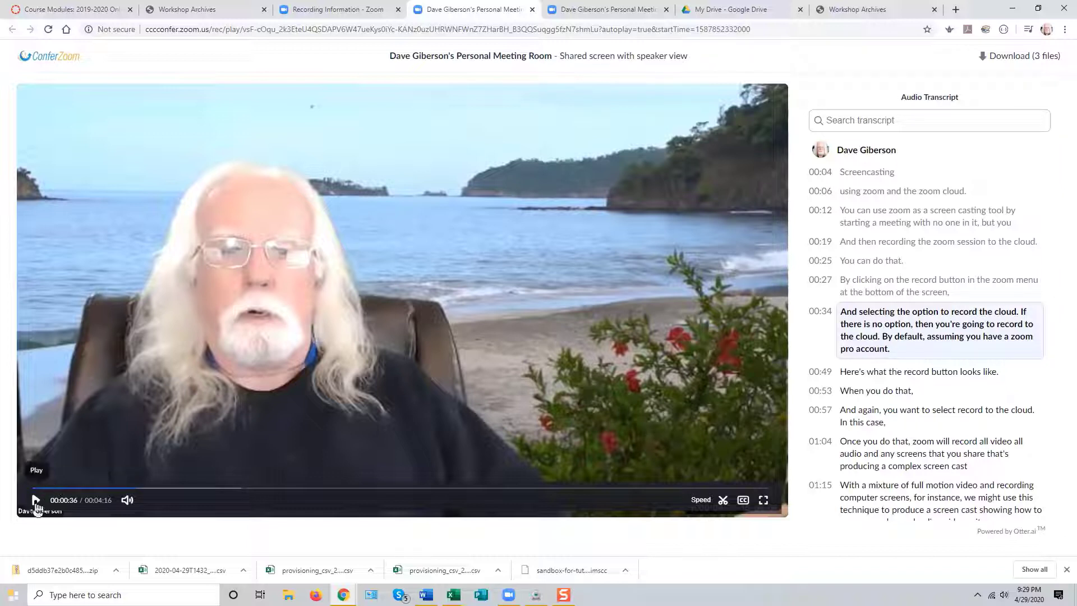
Replay the 00:34 passage, correct its transcript to "record to the cloud by default, assuming you have a Zoom pro account." and save it.
left_click(35, 501)
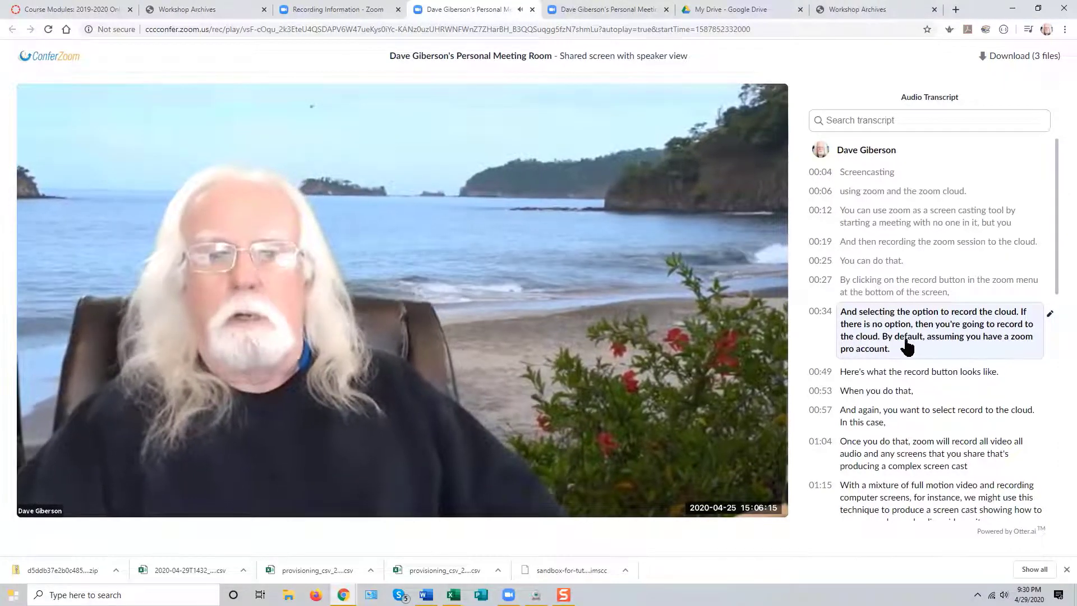
left_click(35, 499)
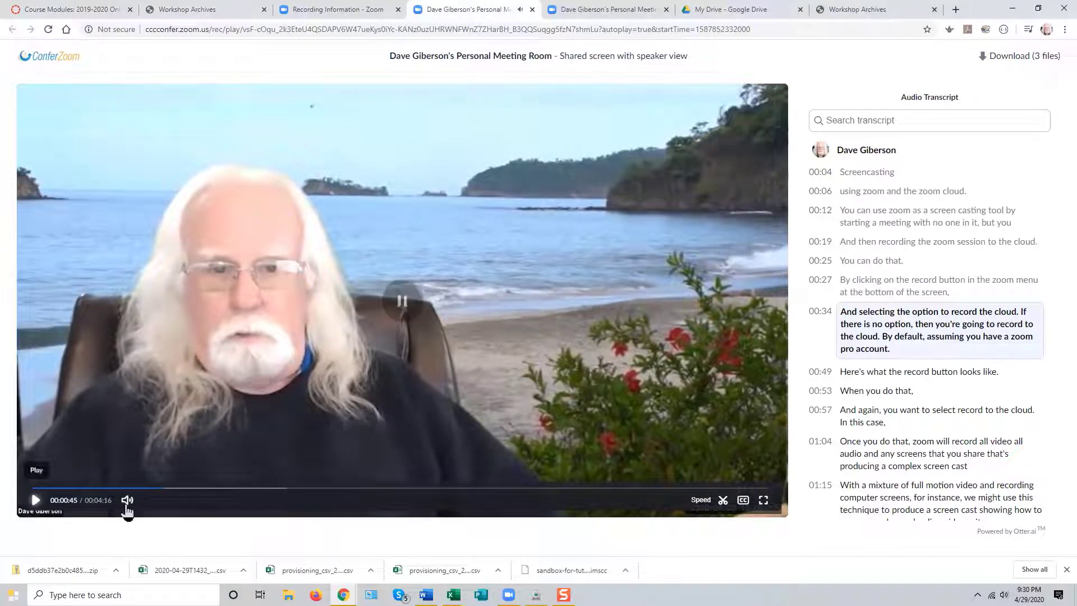
left_click(890, 346)
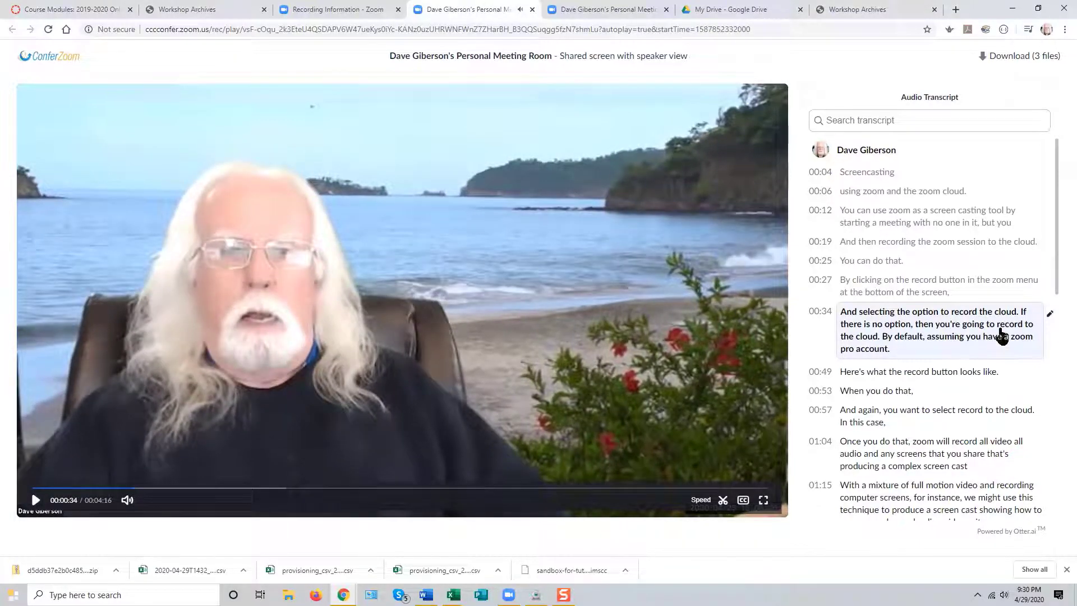
left_click(1050, 315)
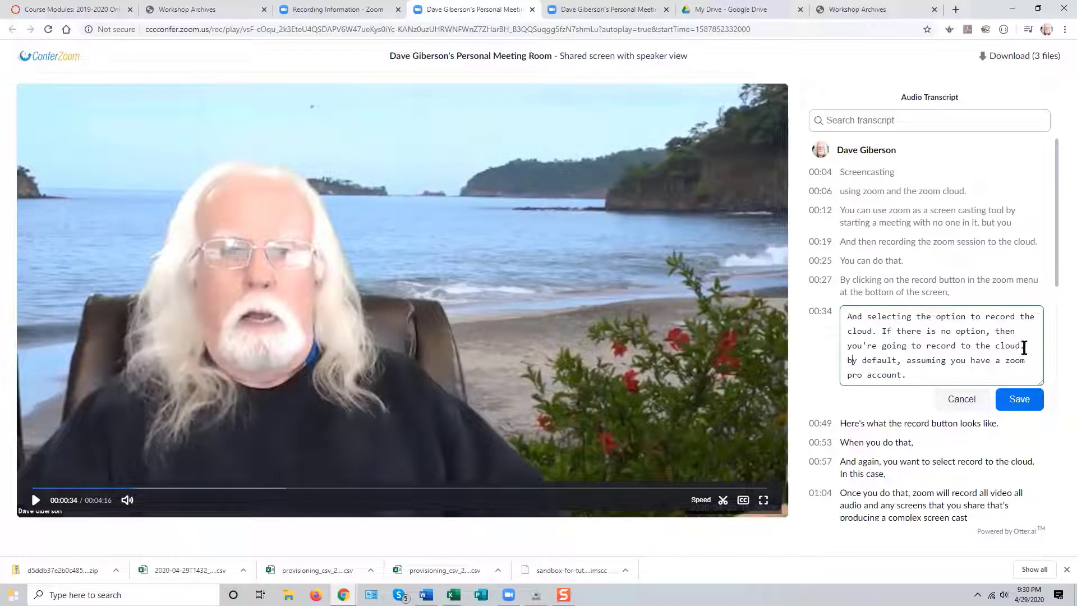
key("Delete")
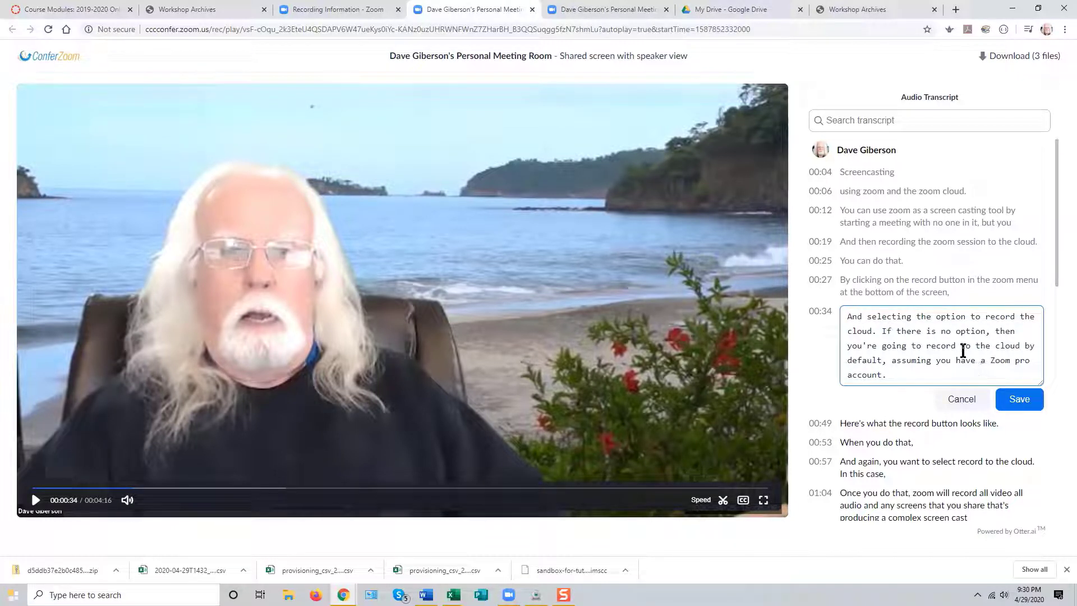
left_click(1019, 404)
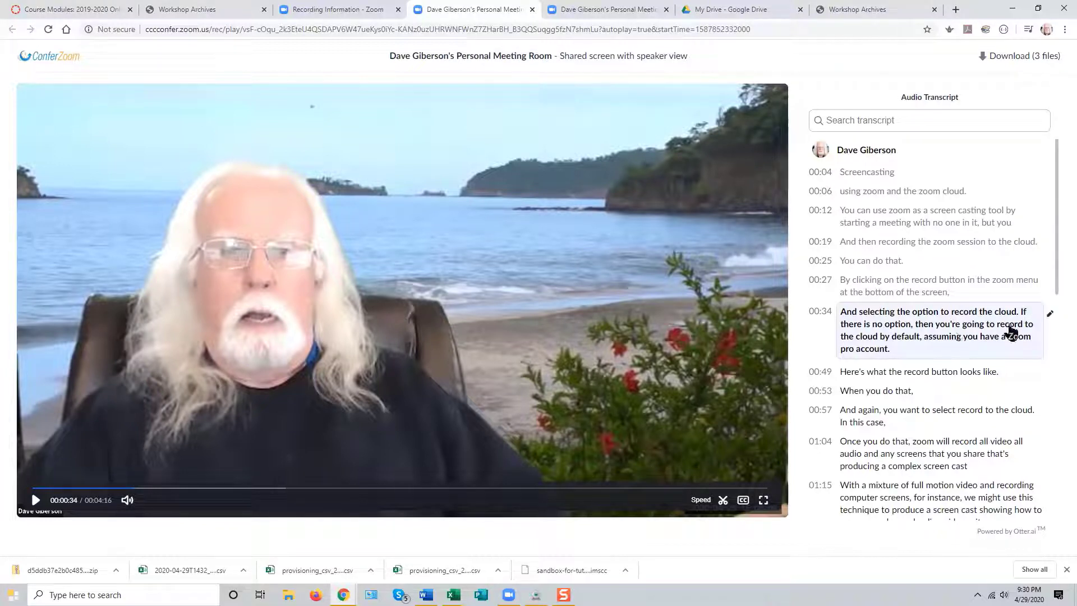
left_click_drag(1058, 297, 1057, 233)
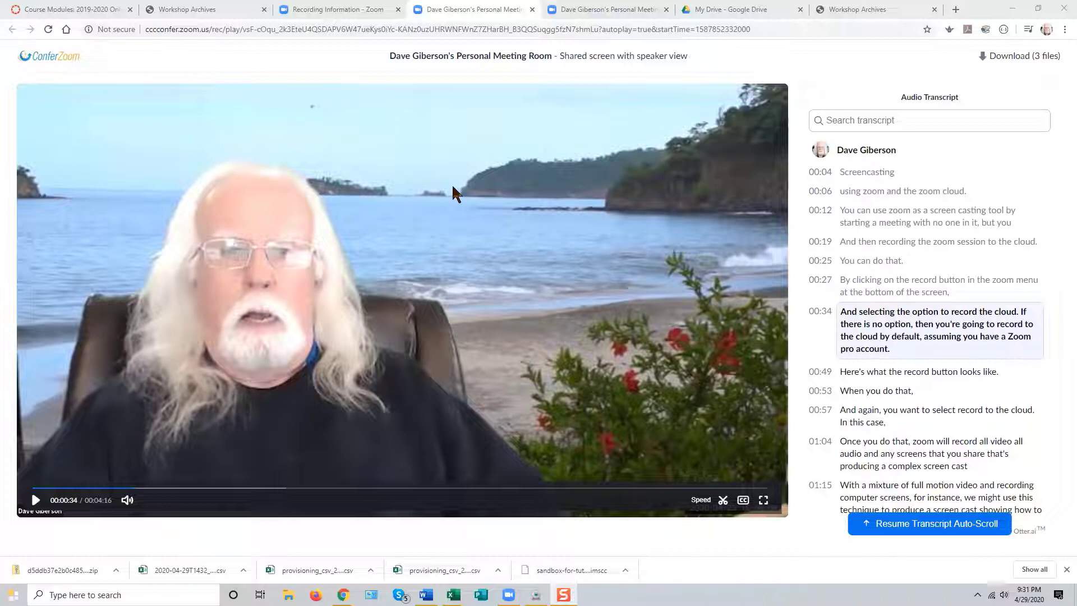
Switch to the Canvas course modules and open "2.7 Discussion: Captioning a Video with YouTube (GRADED DISCUSSION)".
left_click(94, 15)
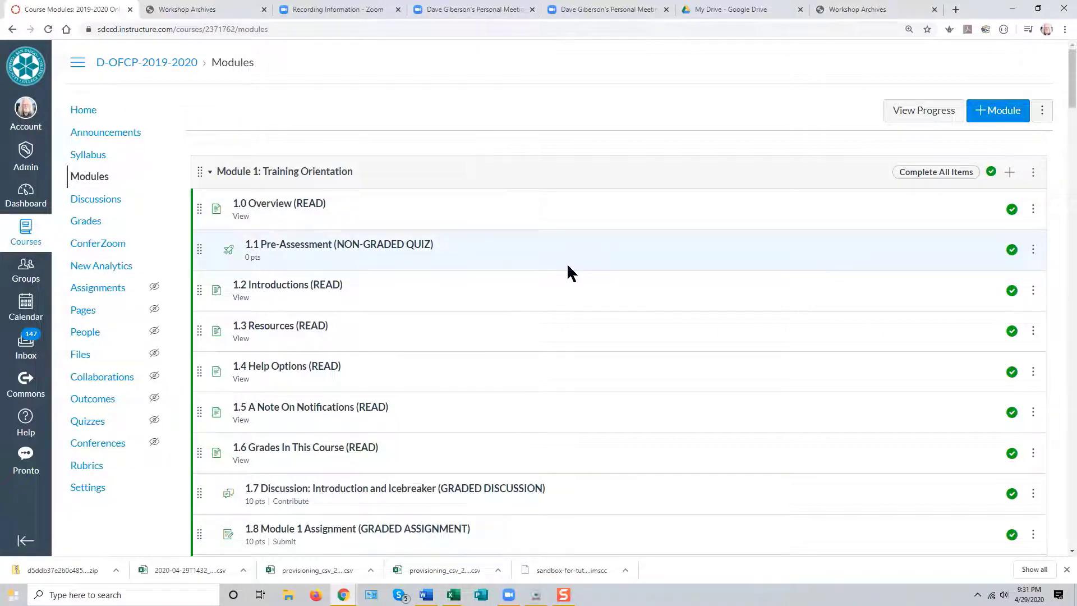
scroll(567, 264, "down", 10)
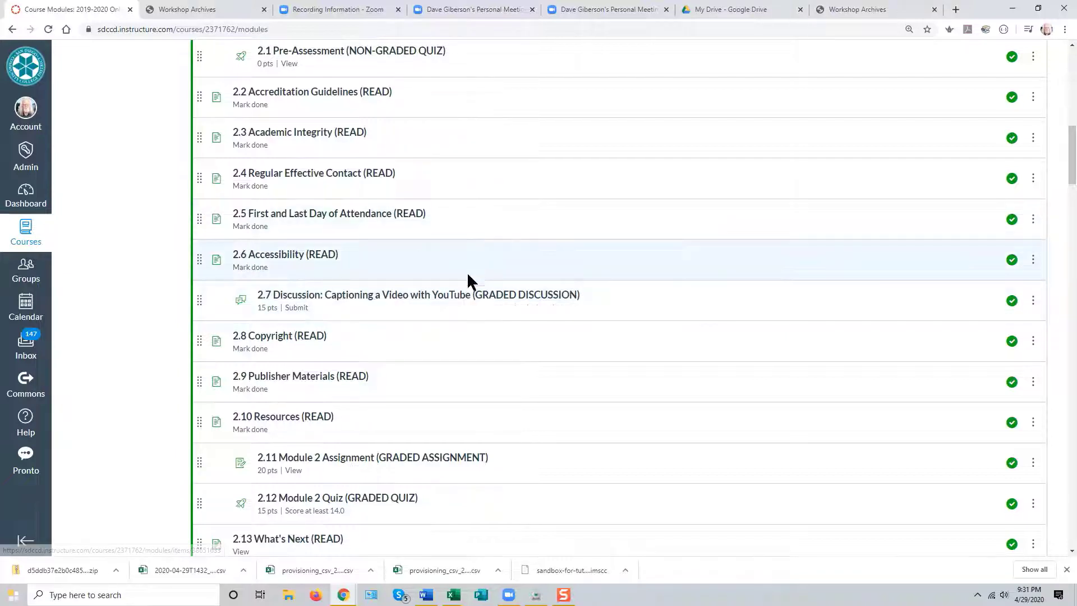
left_click(457, 301)
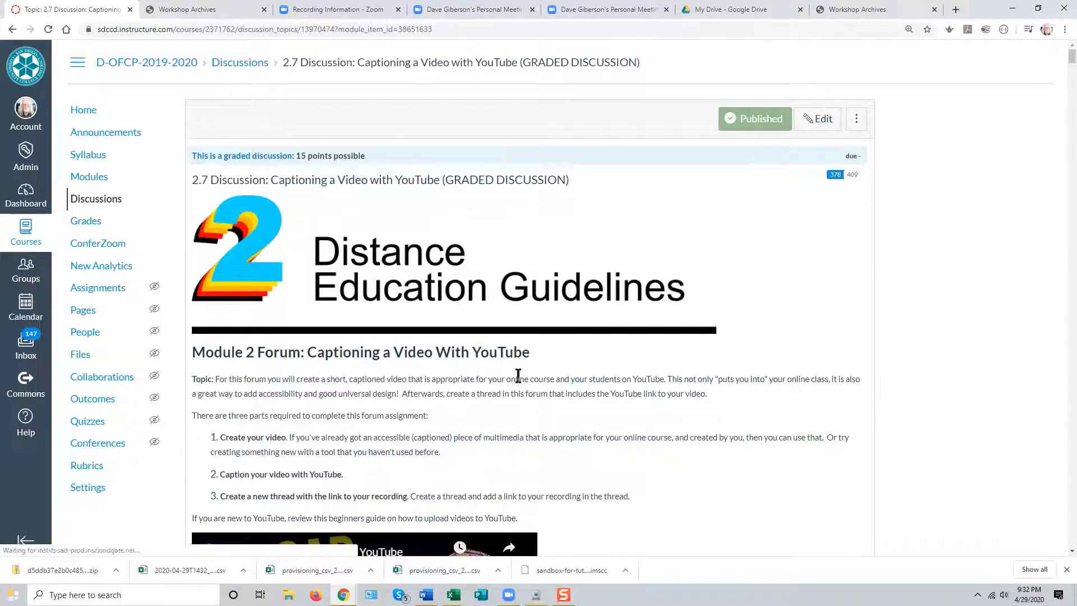
Start a reply below the forum instructions with the text "Here's my video created using Zoom.".
scroll(533, 375, "down", 3)
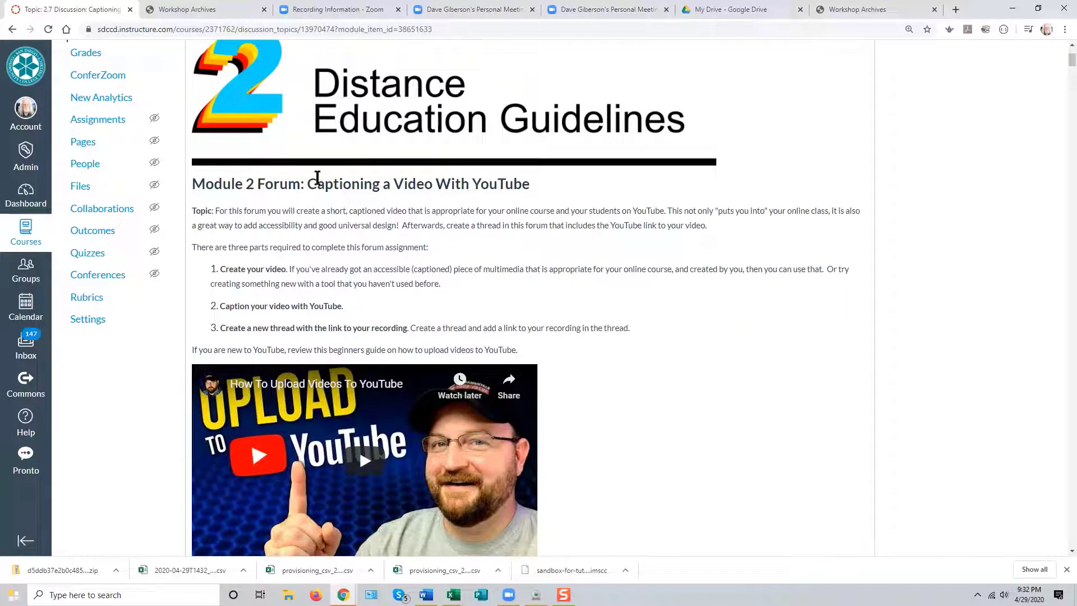
scroll(757, 404, "down", 12)
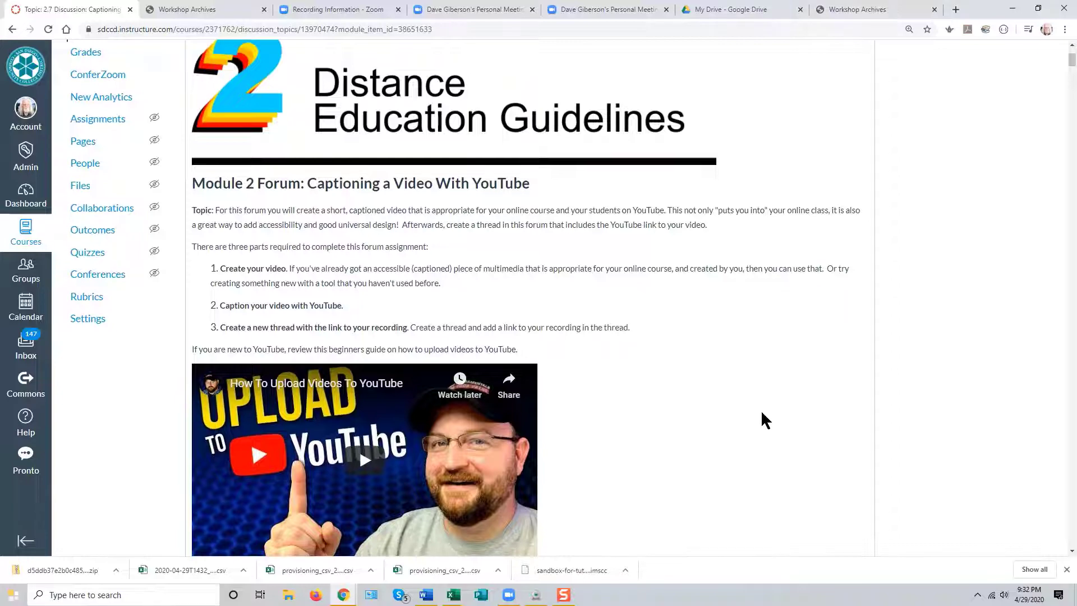
scroll(761, 412, "down", 9)
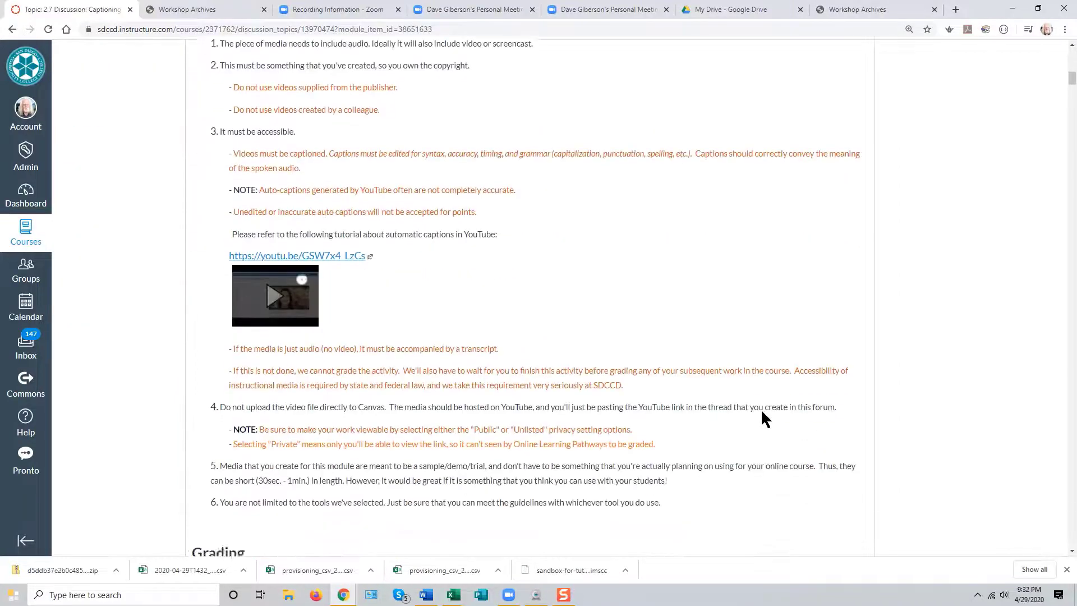
scroll(761, 414, "down", 10)
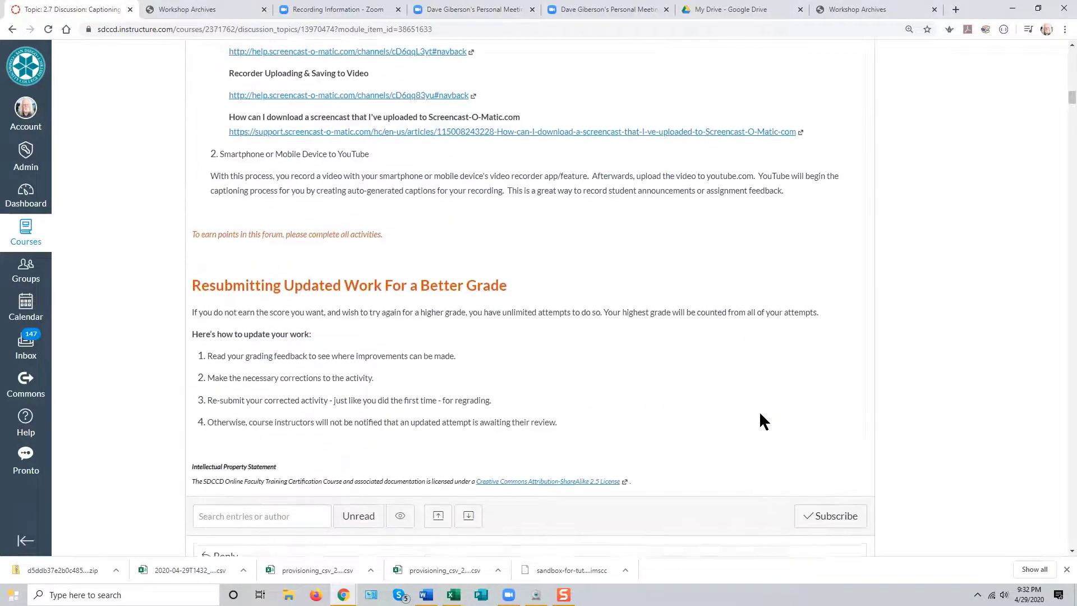
scroll(759, 410, "up", 1)
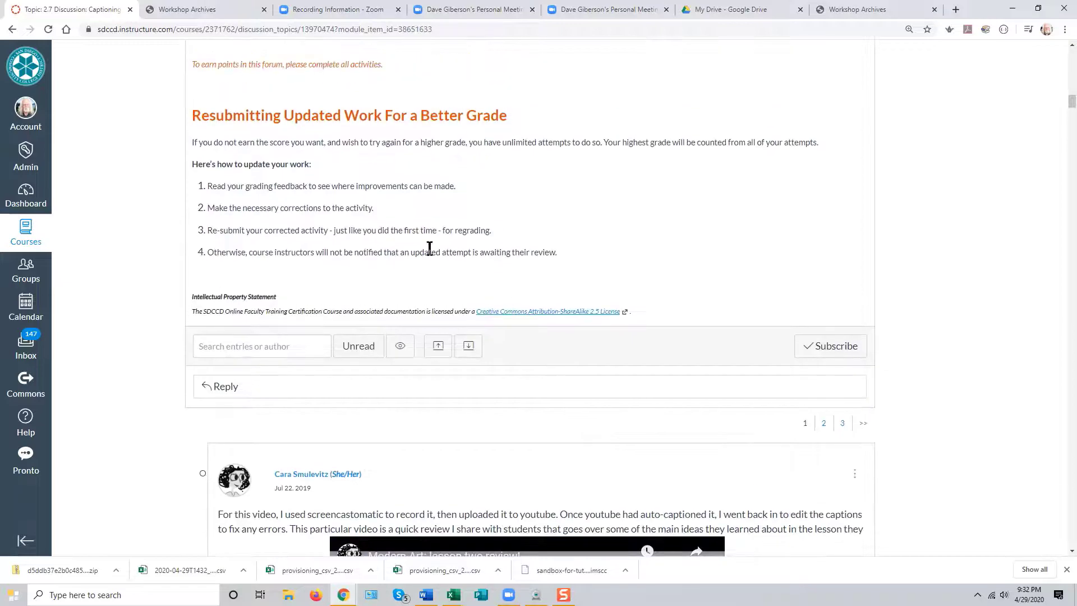
left_click(227, 386)
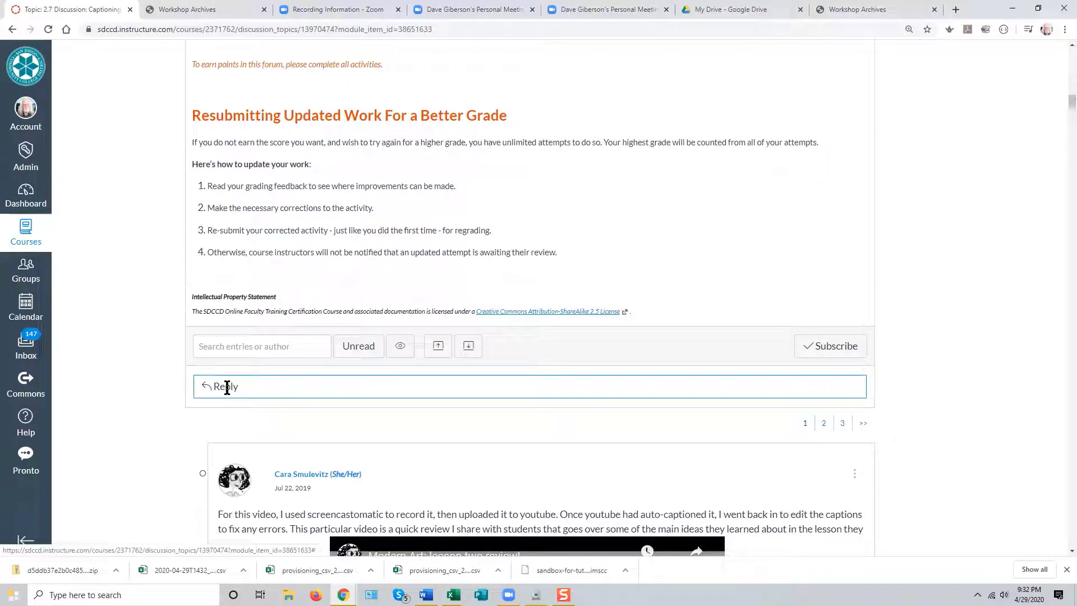
scroll(421, 420, "down", 3)
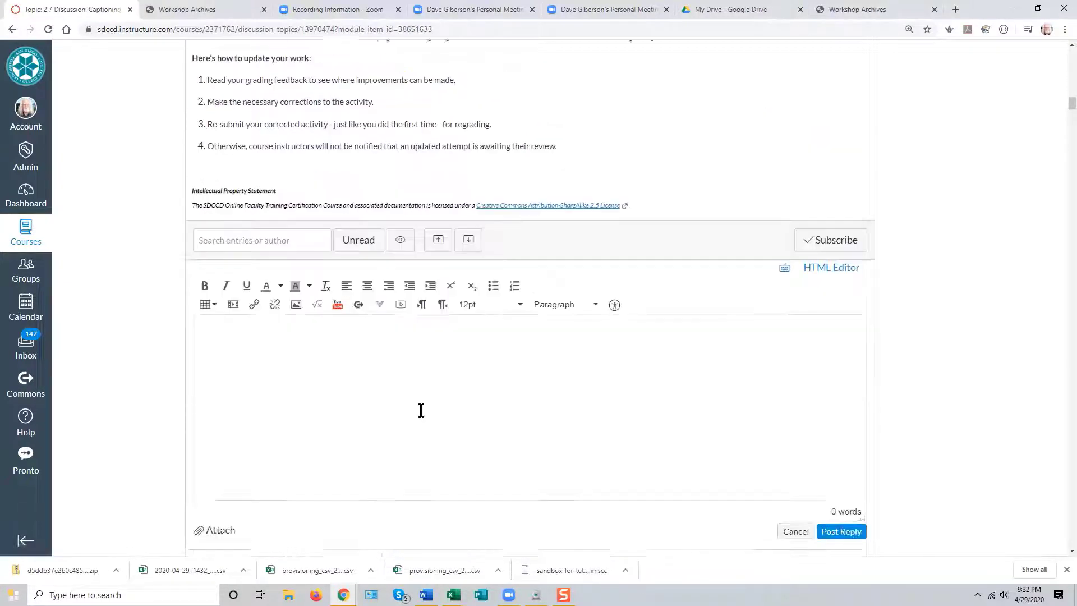
type("Here's")
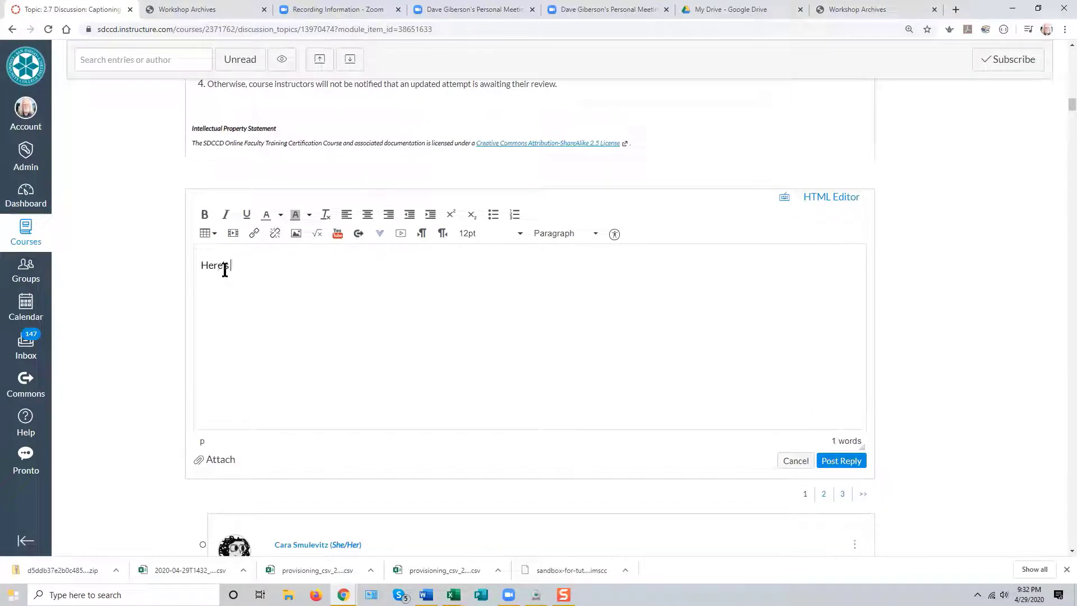
type(" my vieo")
type("deo")
type(" created using ")
type("Zoom")
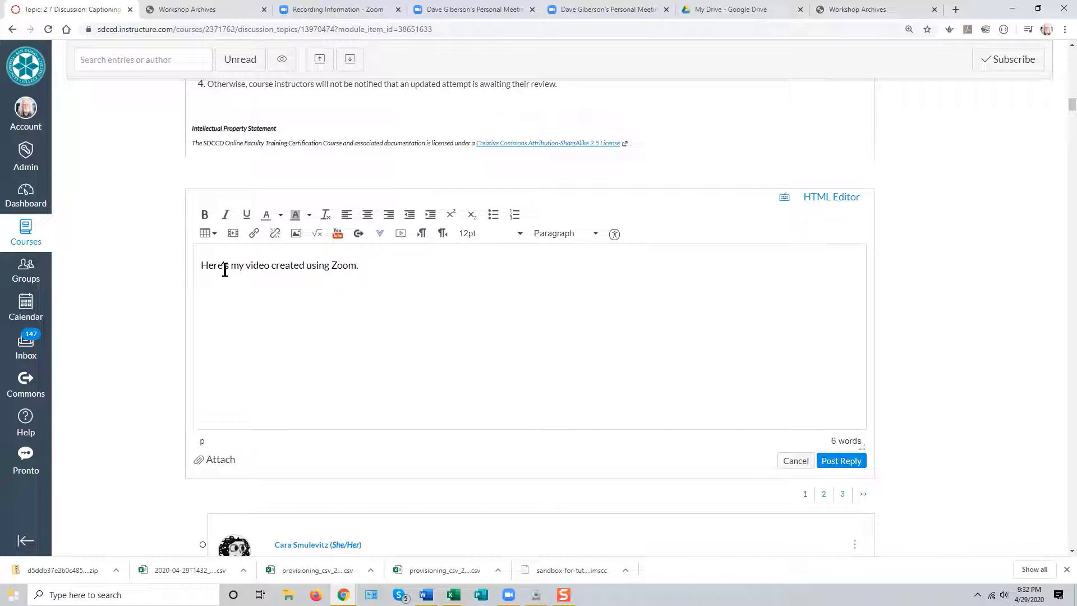
Continue the reply text with "The video is stored on the Zoom cloud and the automatic captions have been edited.".
type(".  The video is stored on ")
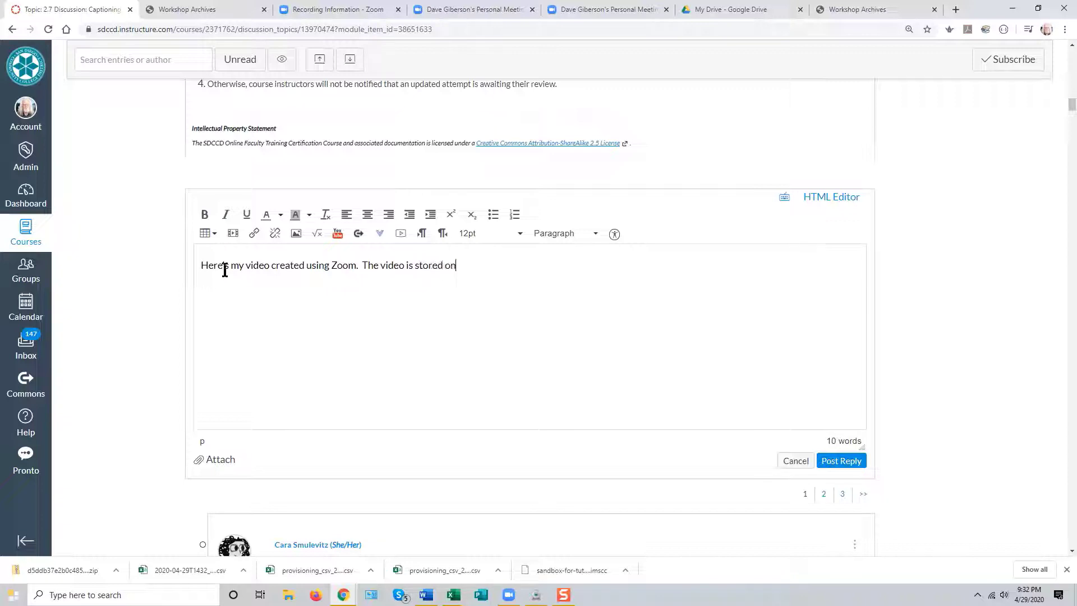
type("the Zoom cloud and the ca")
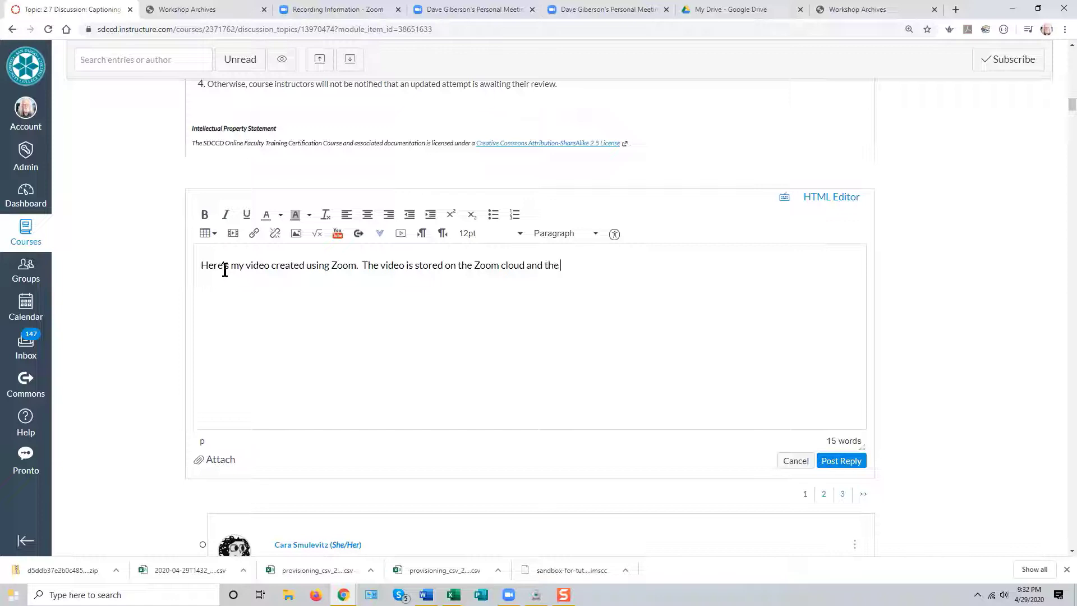
key("BackSpace")
key("BackSpace")
key("BackSpace")
type("automatic captionas")
key("BackSpace")
type("s have")
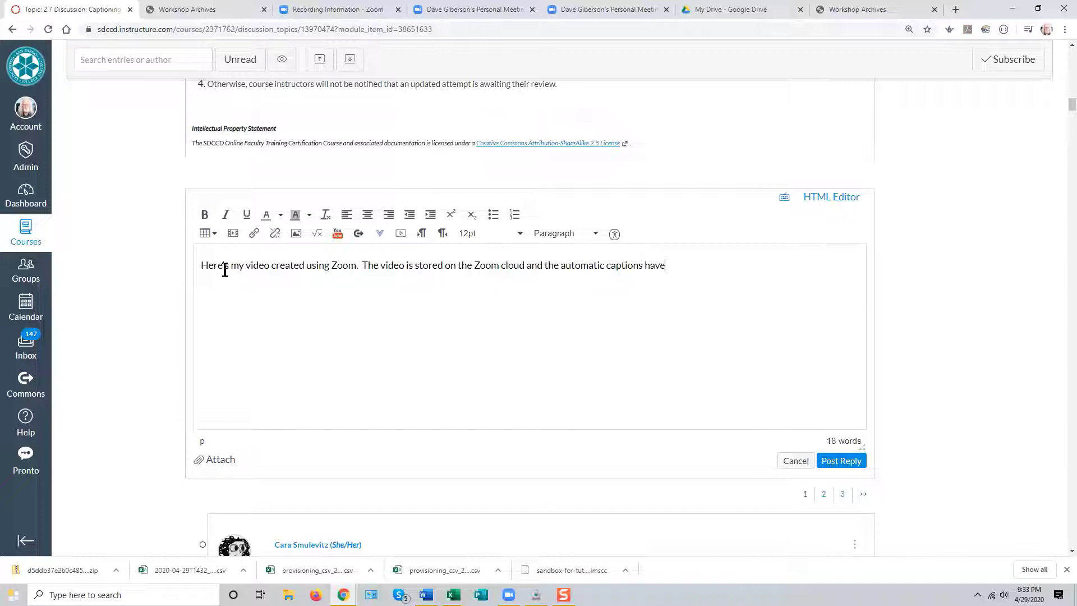
type(" been edited.")
Paste the copied Zoom recording share link on its own line below the reply sentence and make it a clickable link.
key("ctrl+v")
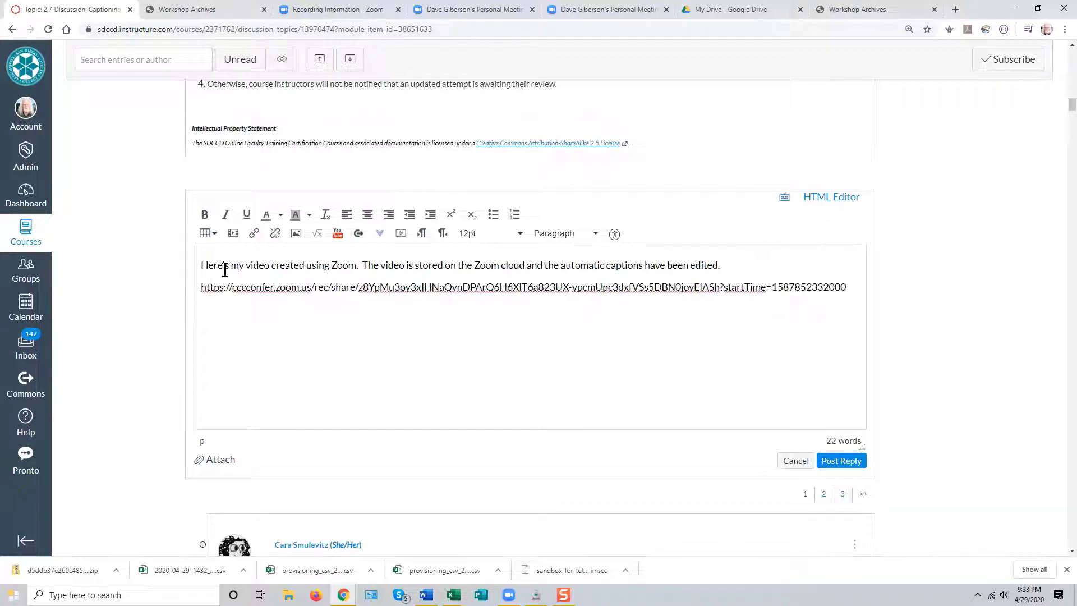
key("Return")
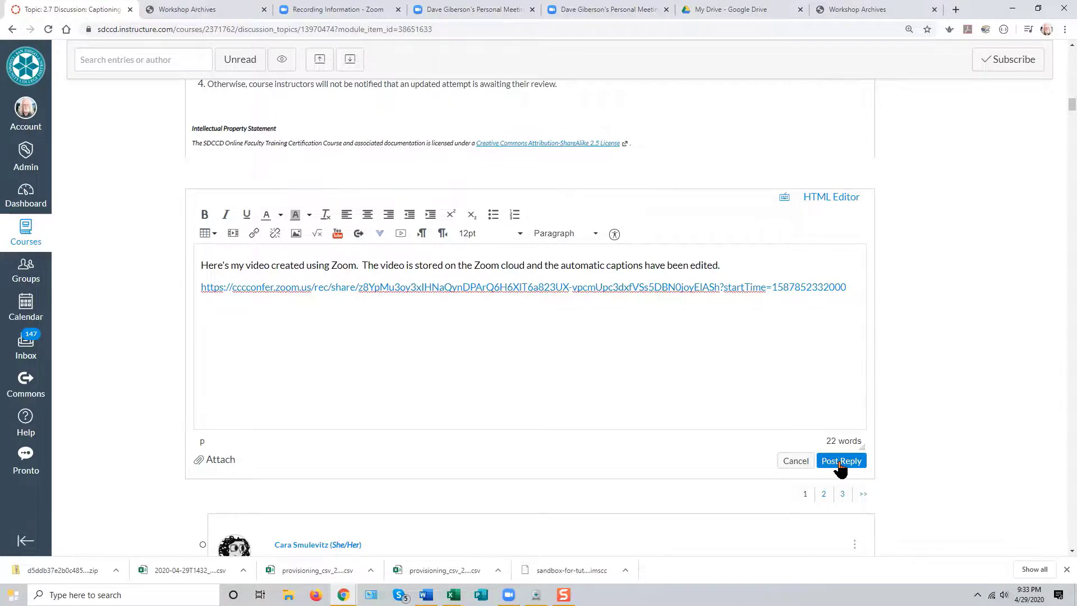
scroll(422, 409, "down", 6)
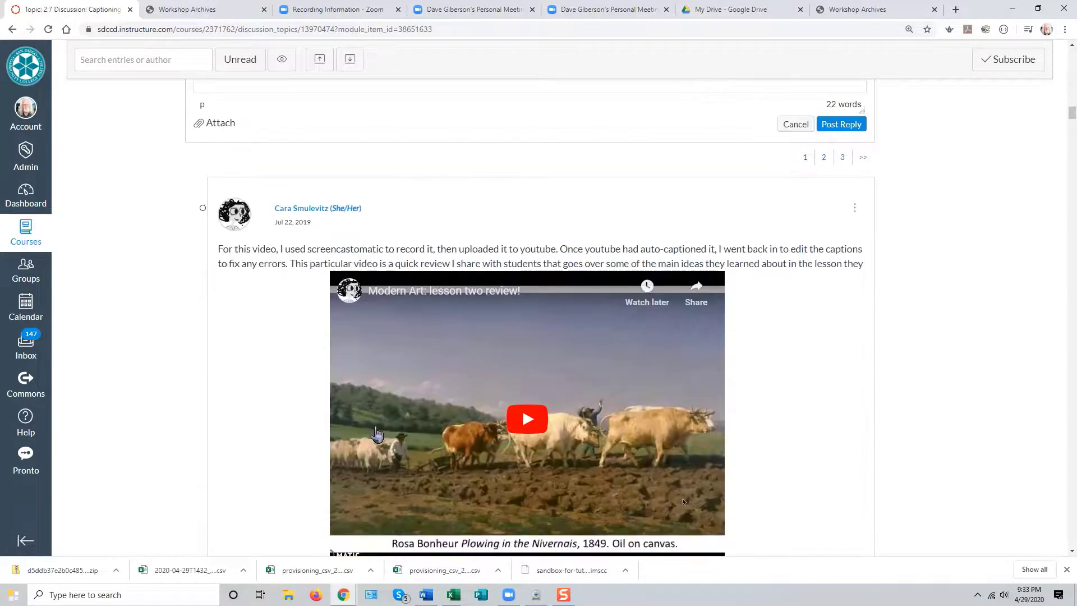
scroll(373, 421, "up", 12)
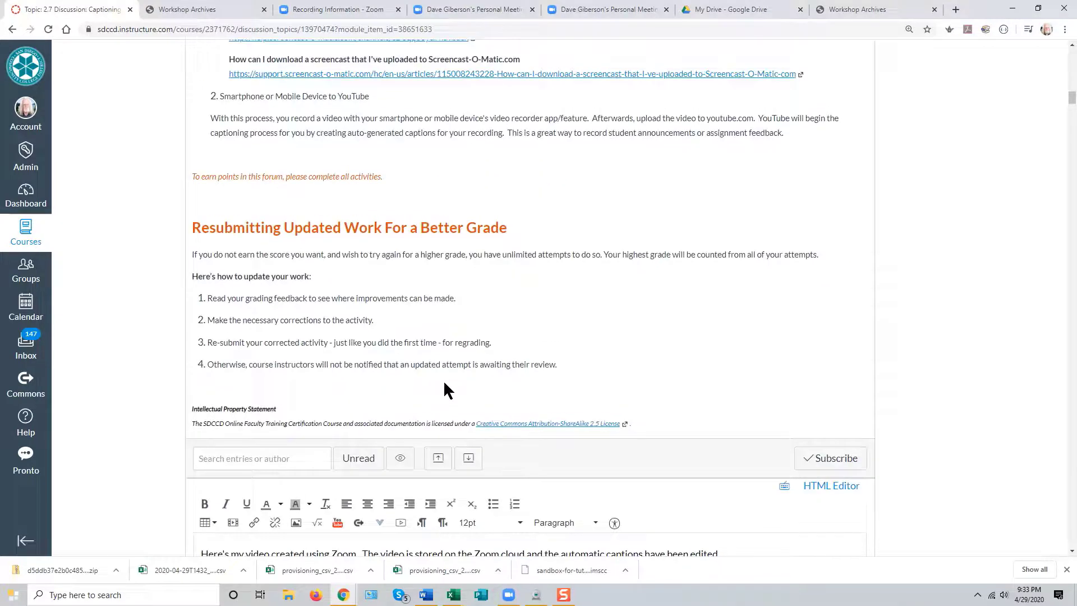
scroll(444, 381, "down", 5)
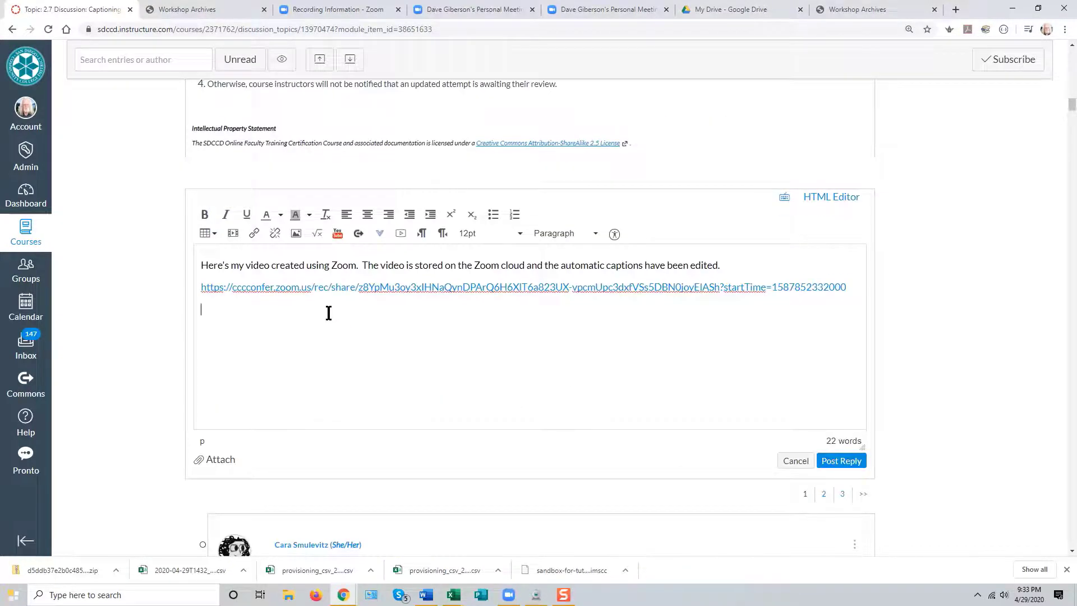